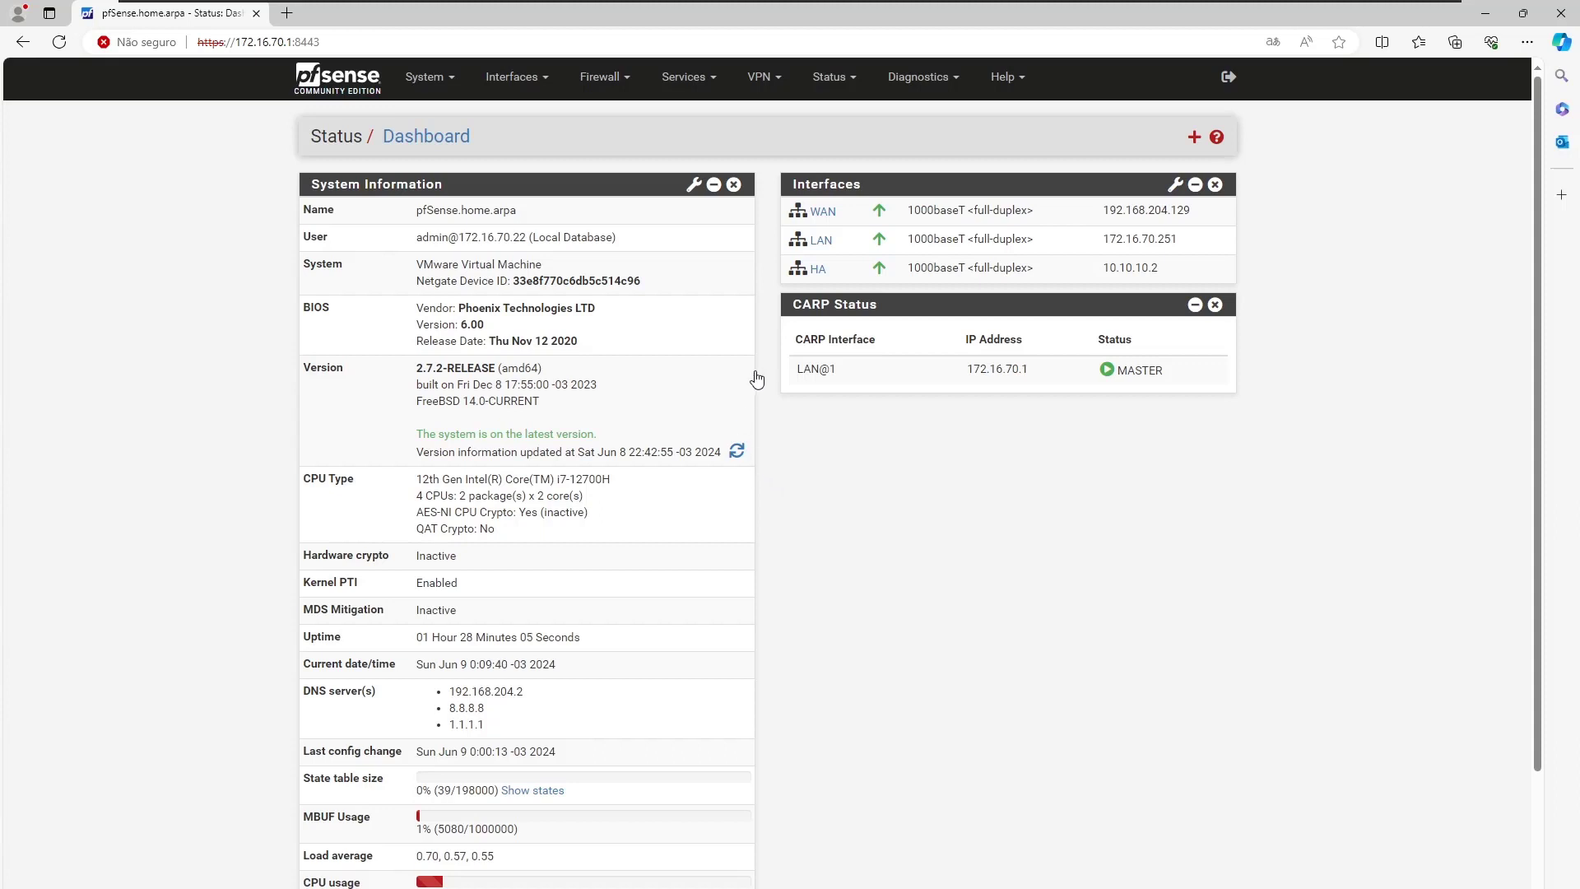
Open the UserAuth Integration package settings from the Services menu.
left_click(713, 80)
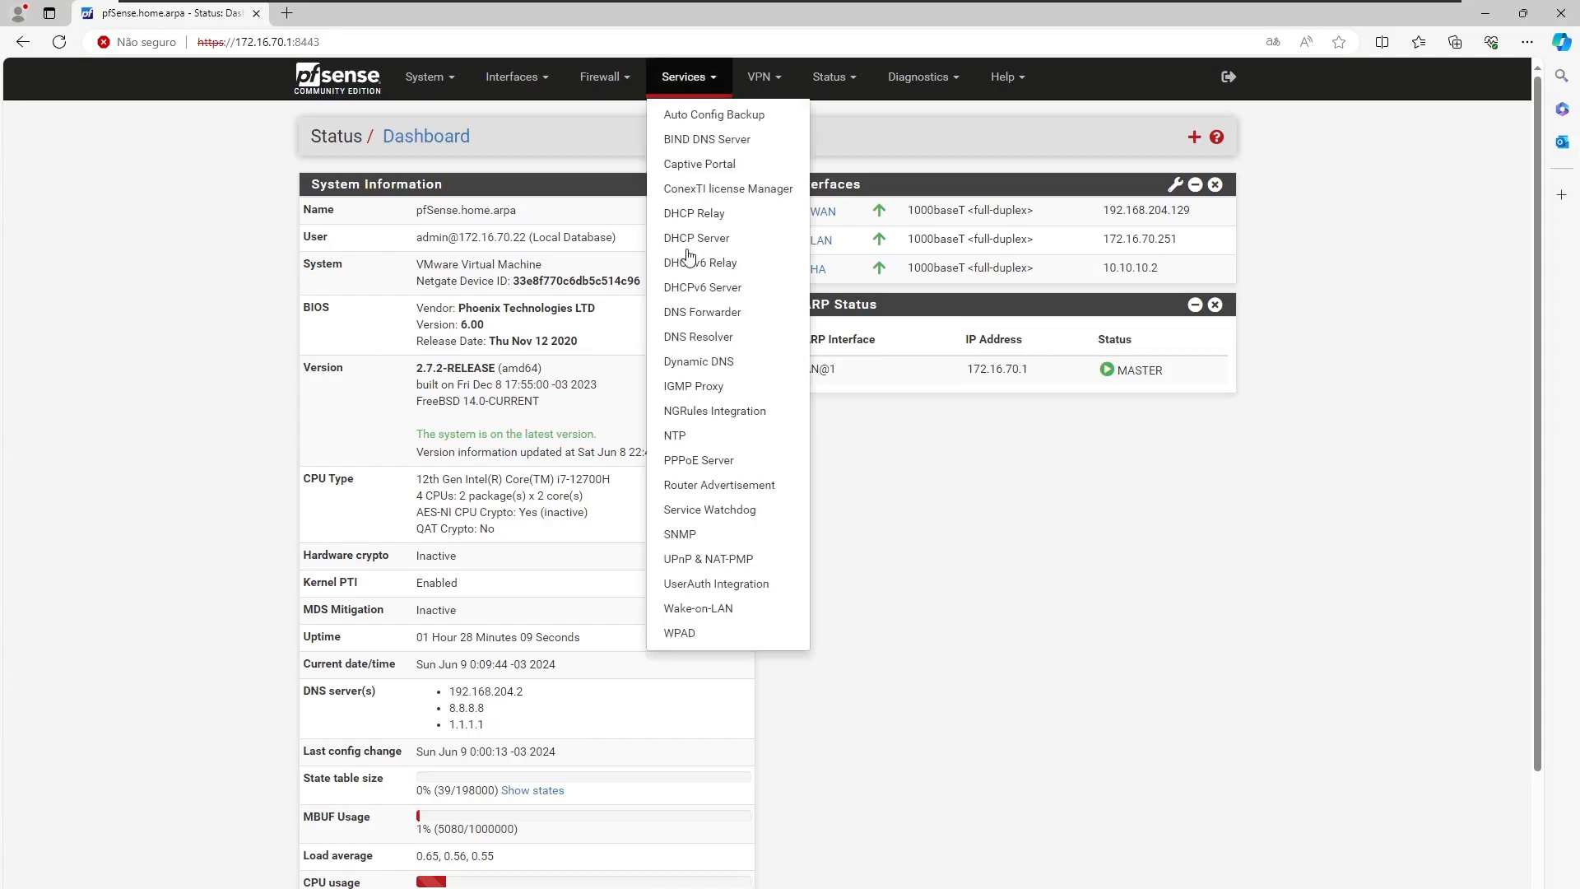
left_click(715, 585)
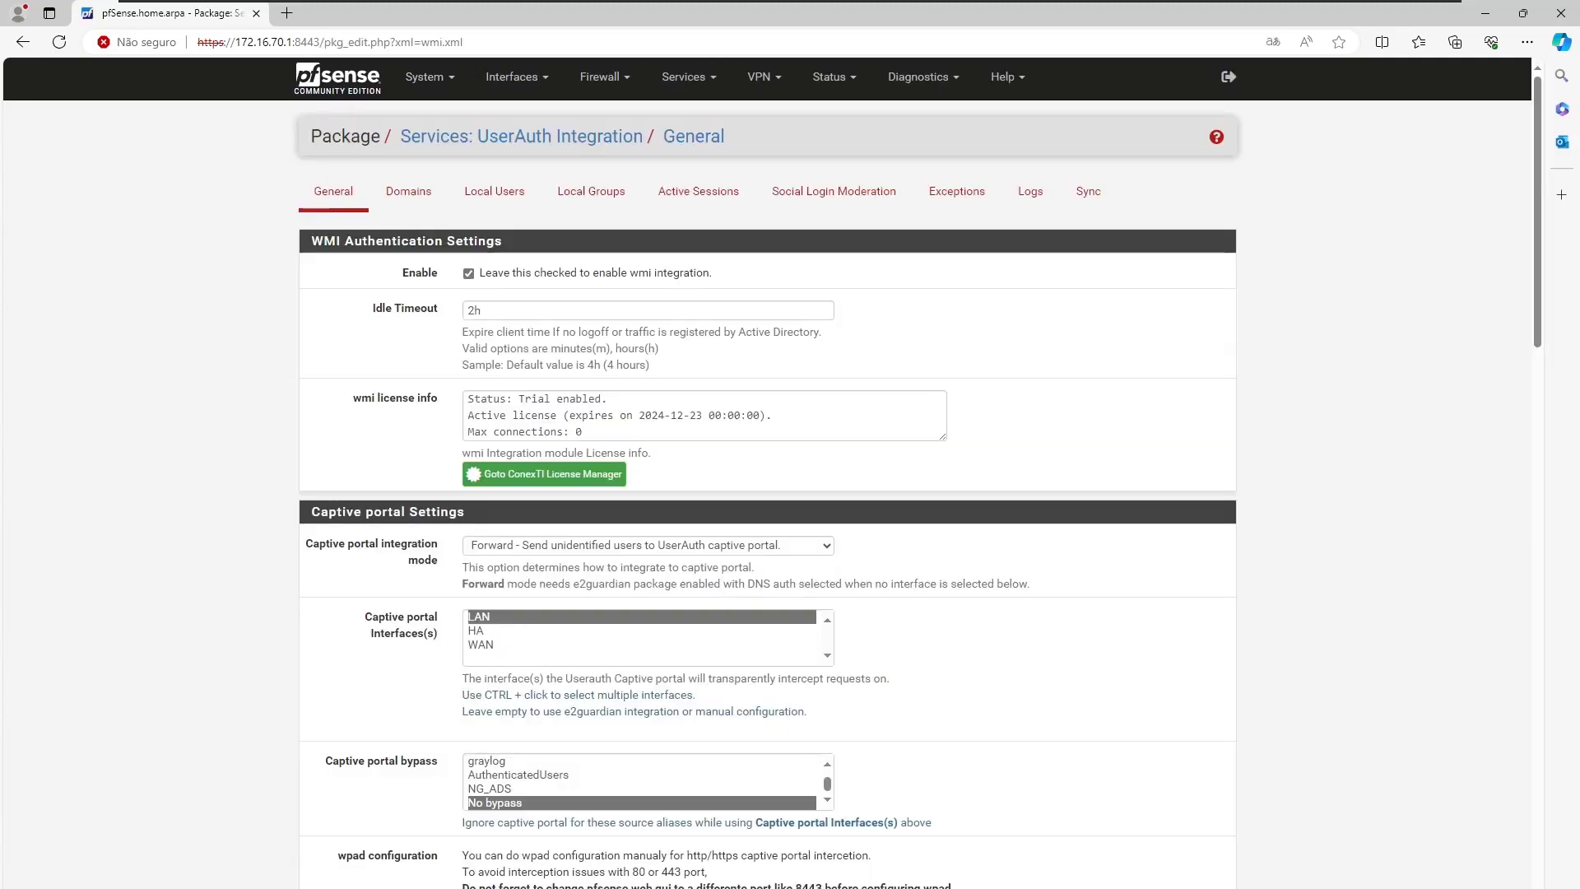
scroll(934, 569, "down", 3)
scroll(935, 570, "down", 12)
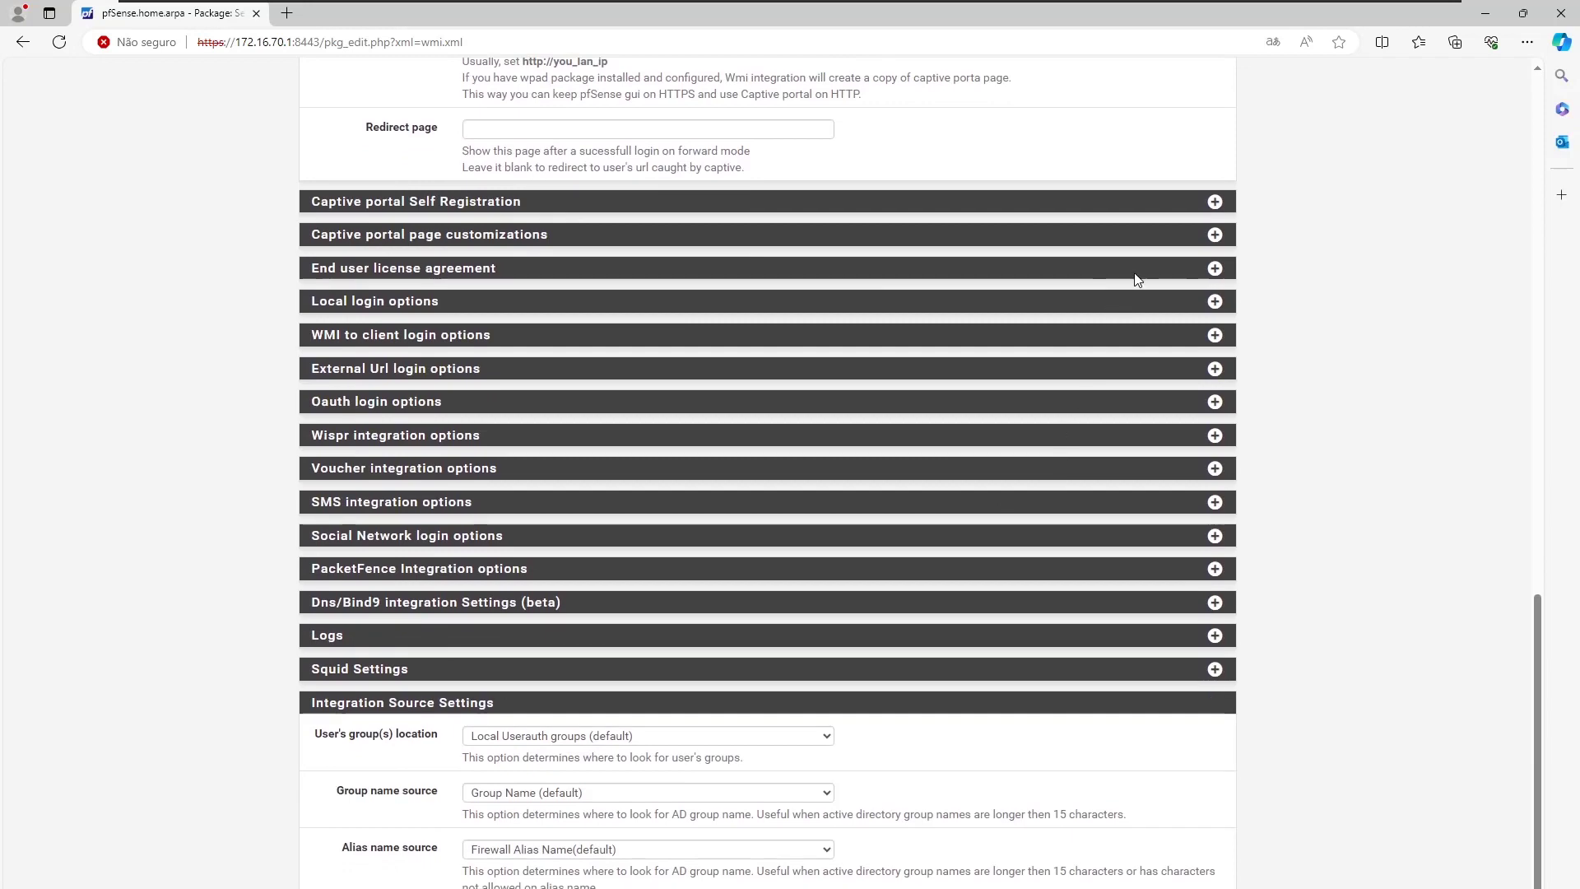
Expand the Captive portal Self Registration section to reveal its Extra fields options.
left_click(1214, 201)
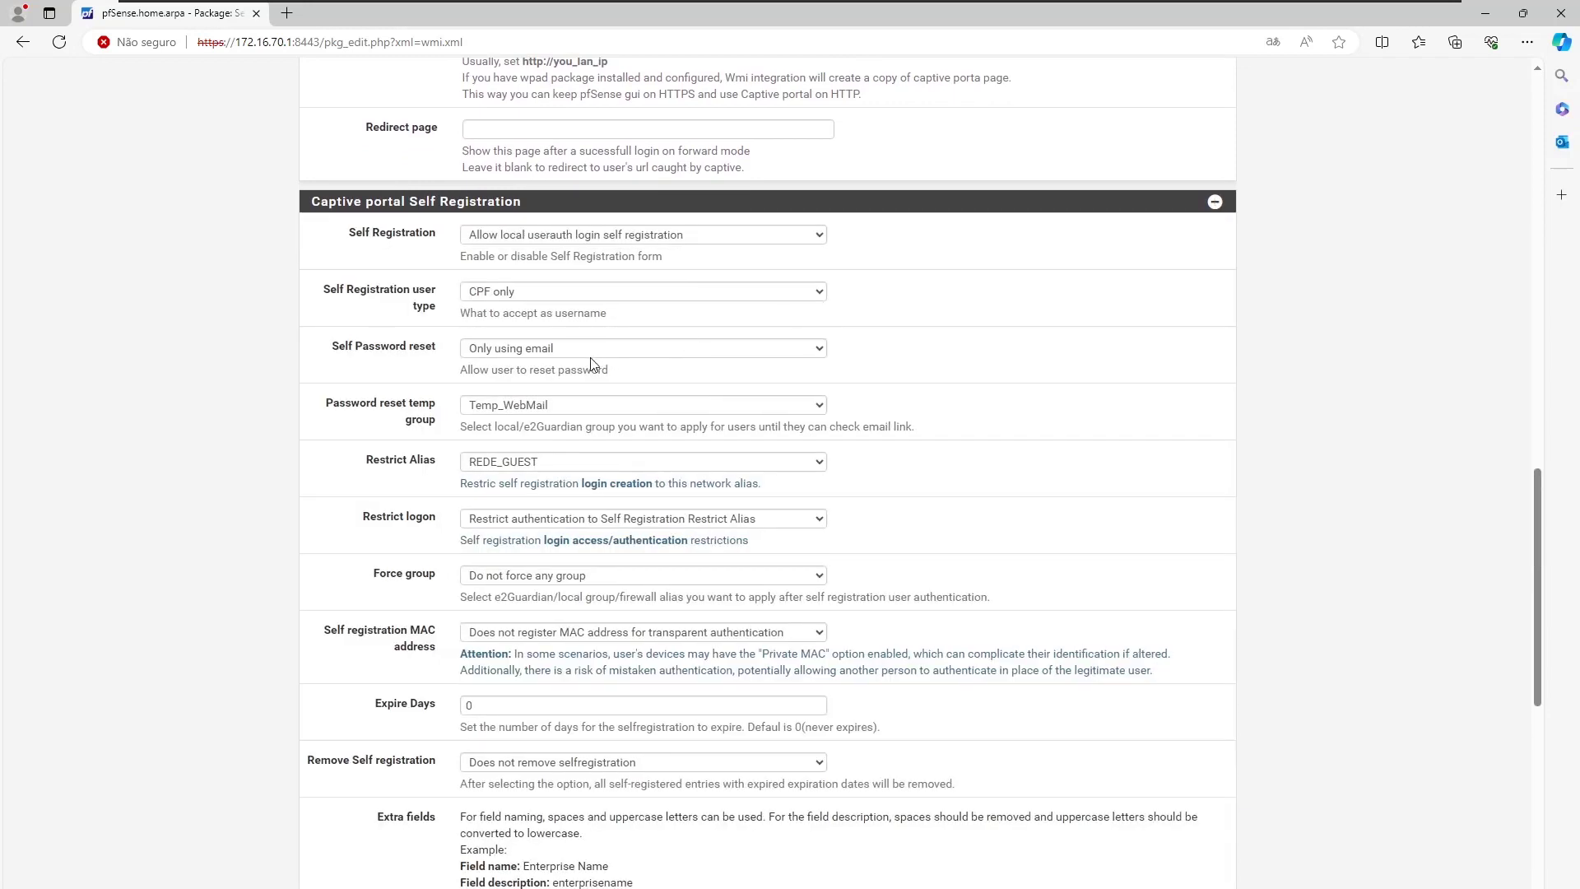
scroll(301, 442, "down", 3)
scroll(301, 442, "down", 3)
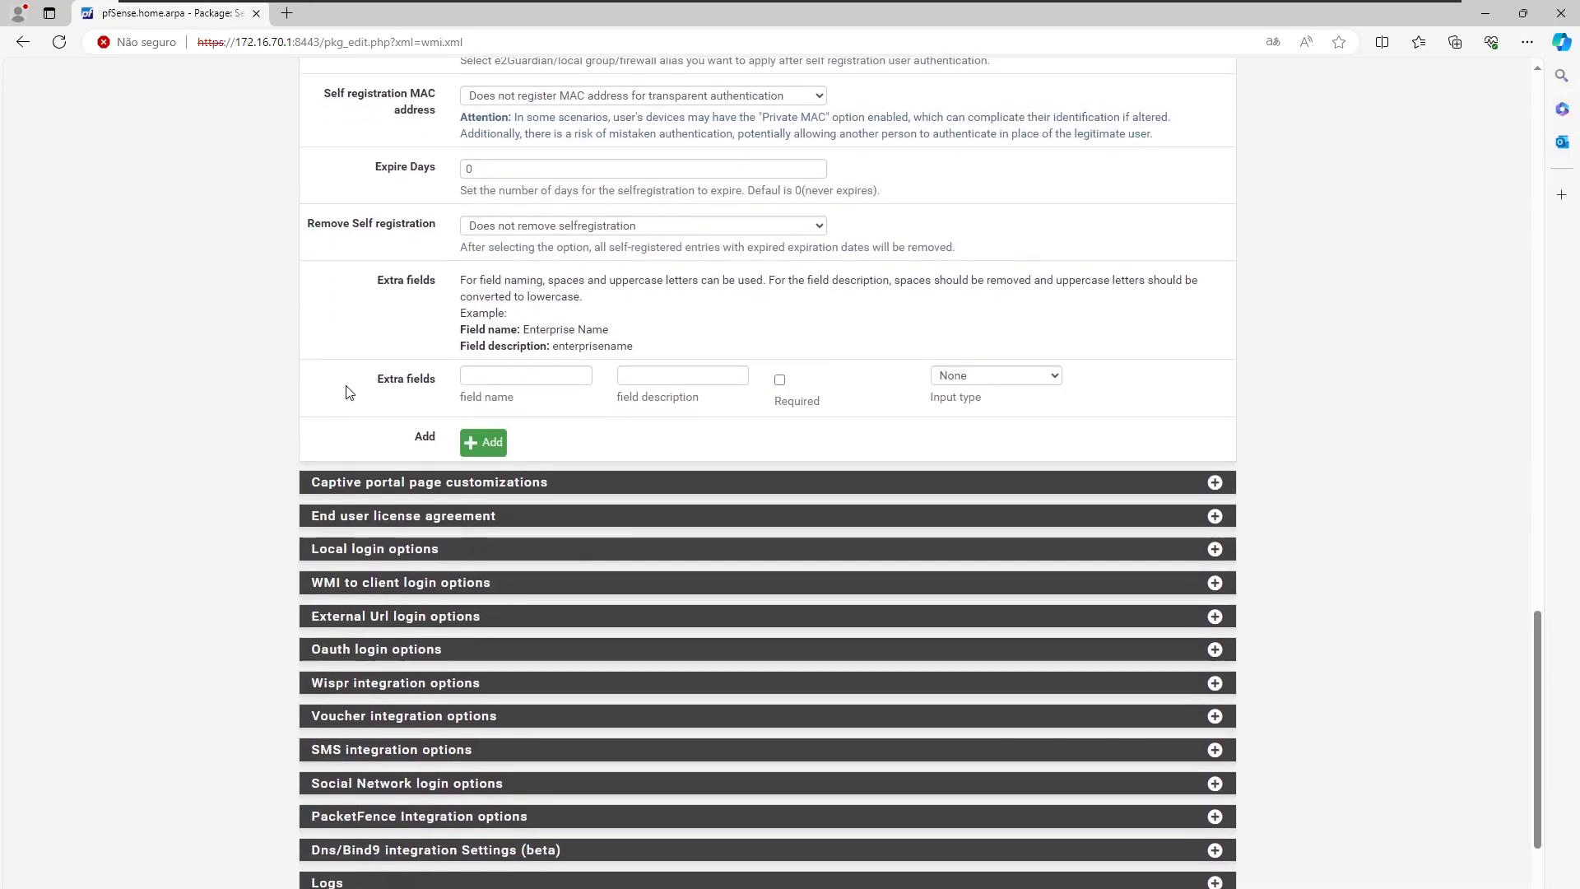
left_click_drag(377, 384, 451, 383)
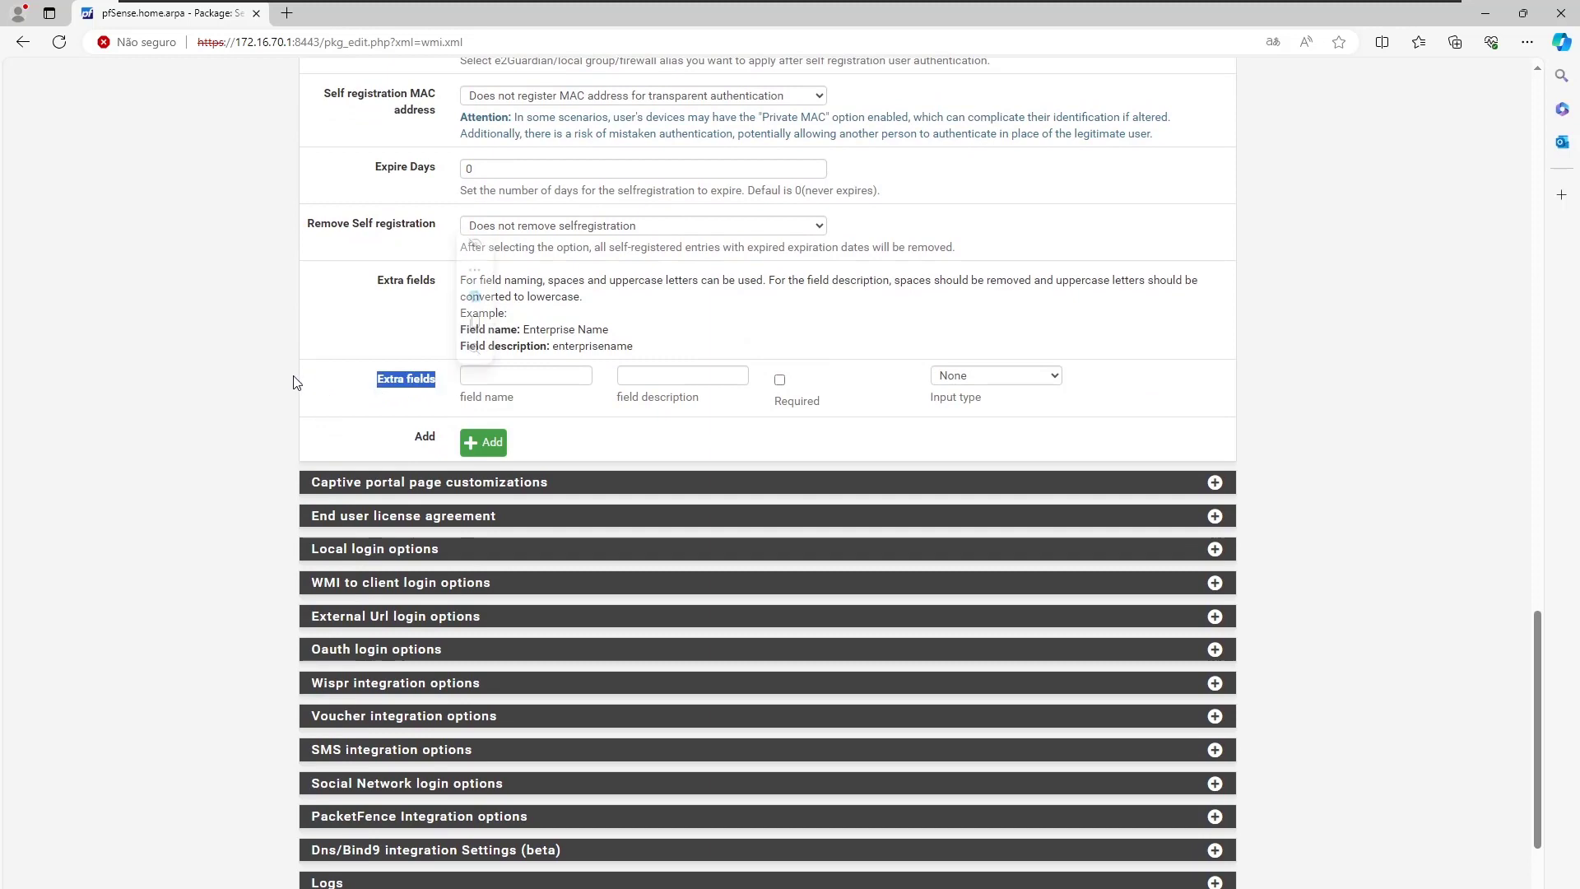
scroll(287, 381, "up", 3)
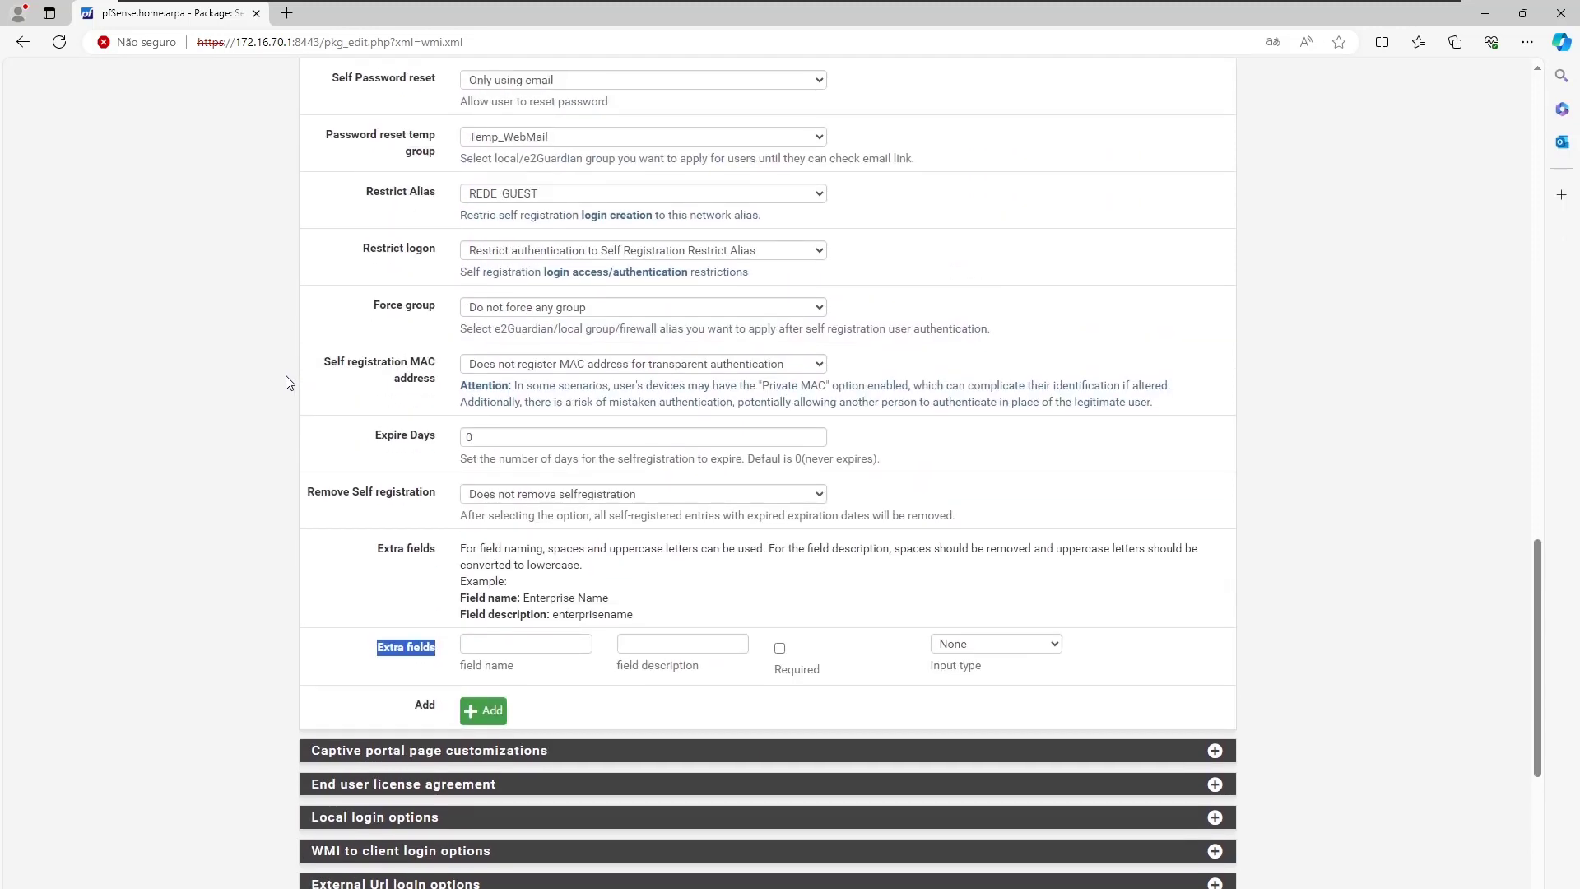
left_click(265, 449)
Add an extra field named 'data de aniversario' with description 'datadeaniversario'.
left_click(474, 647)
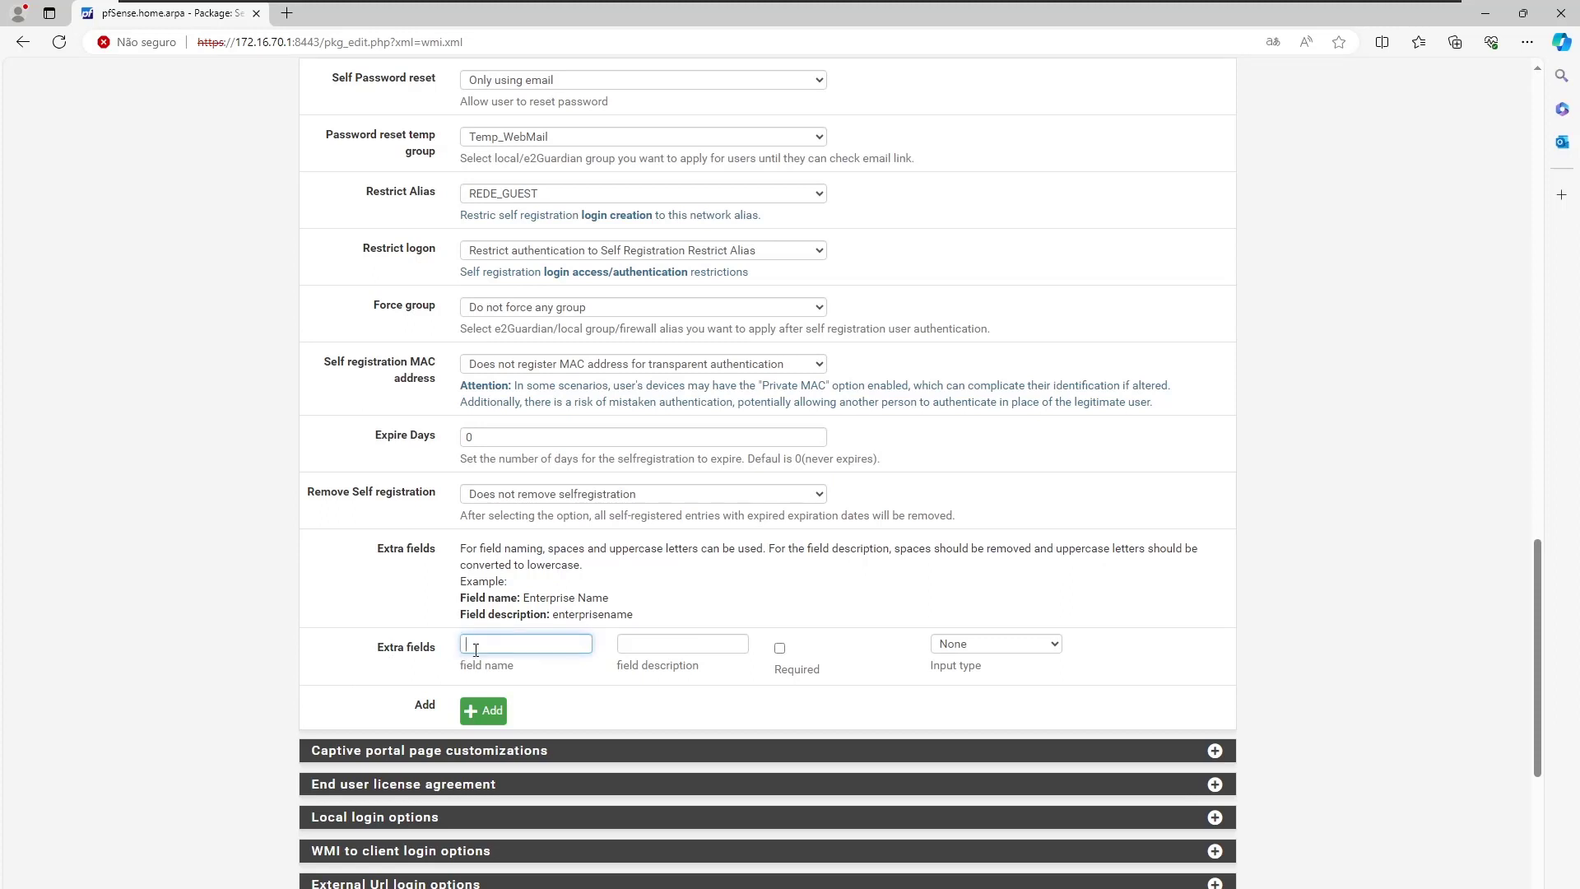
type("data de aniversario")
left_click(647, 640)
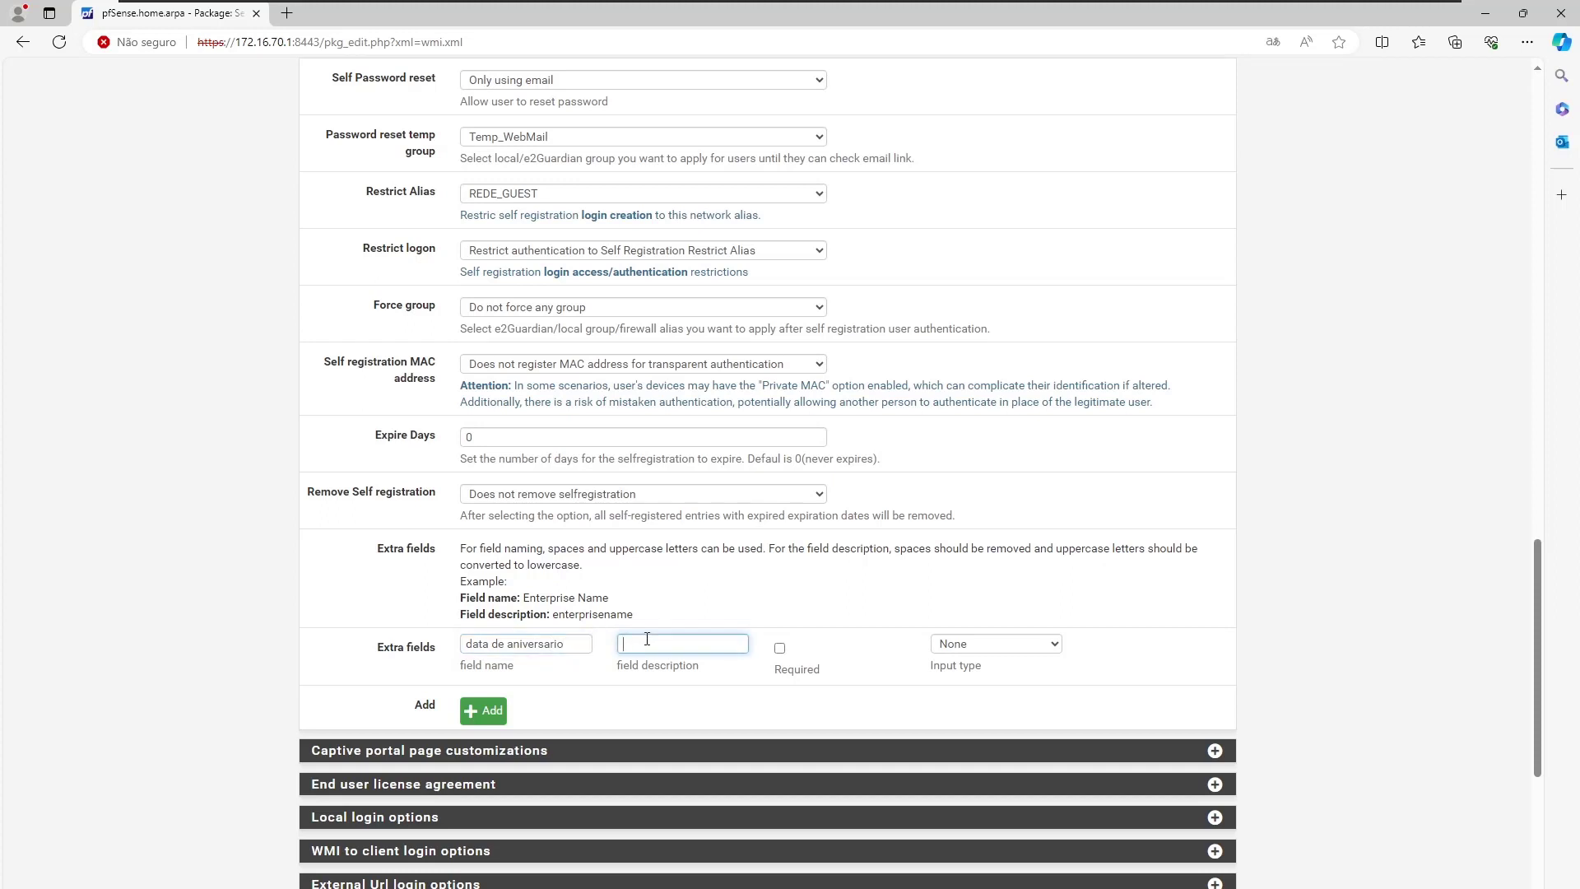
type("datadeaniversario")
left_click_drag(609, 599, 422, 606)
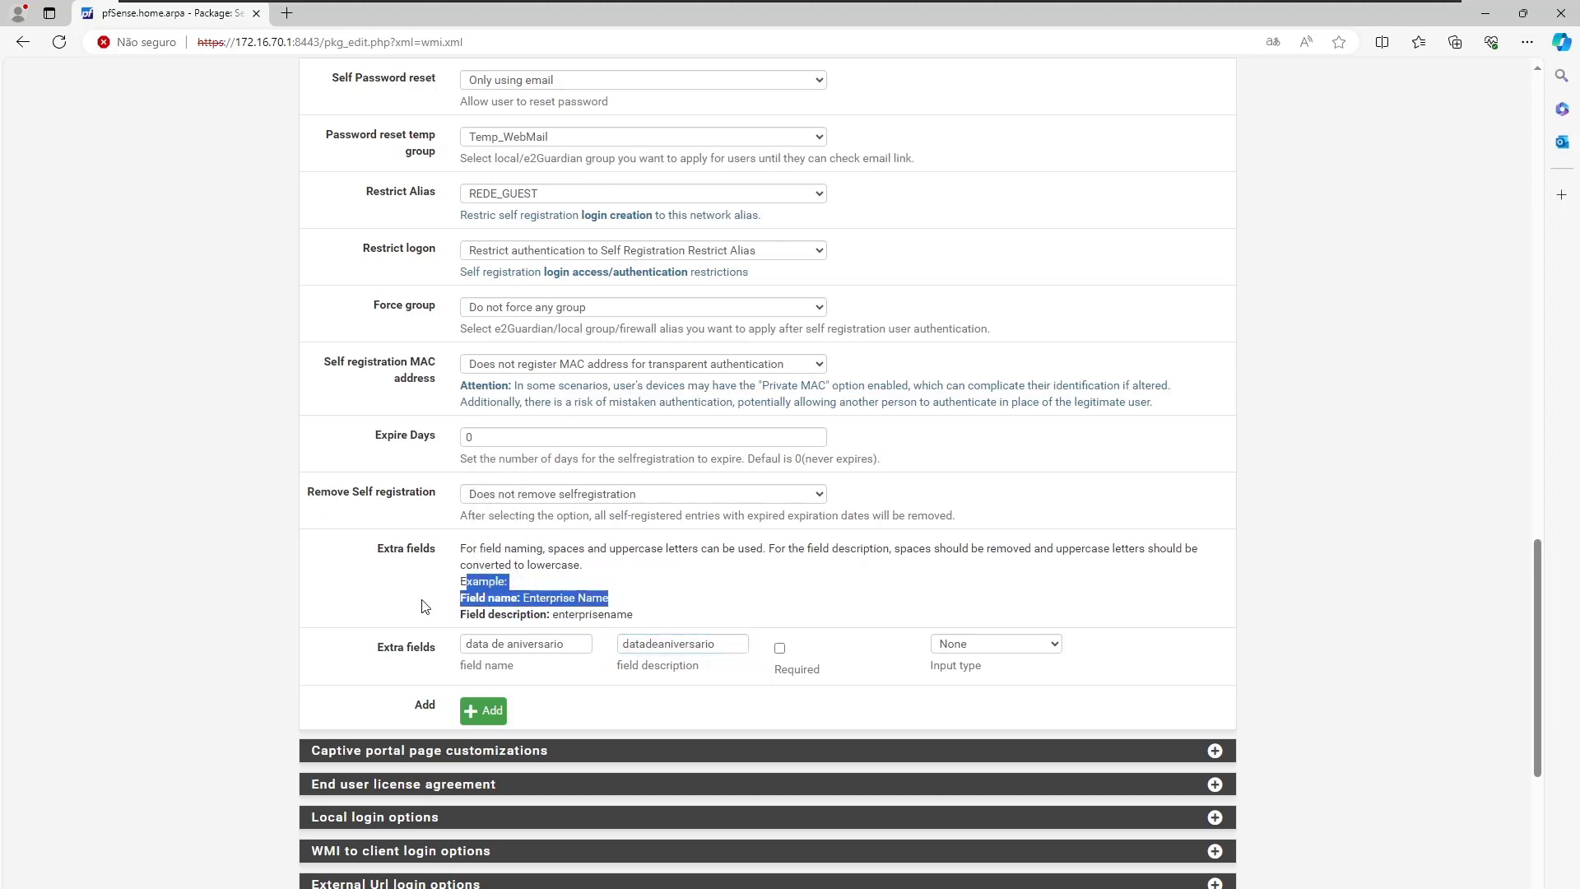
left_click(887, 599)
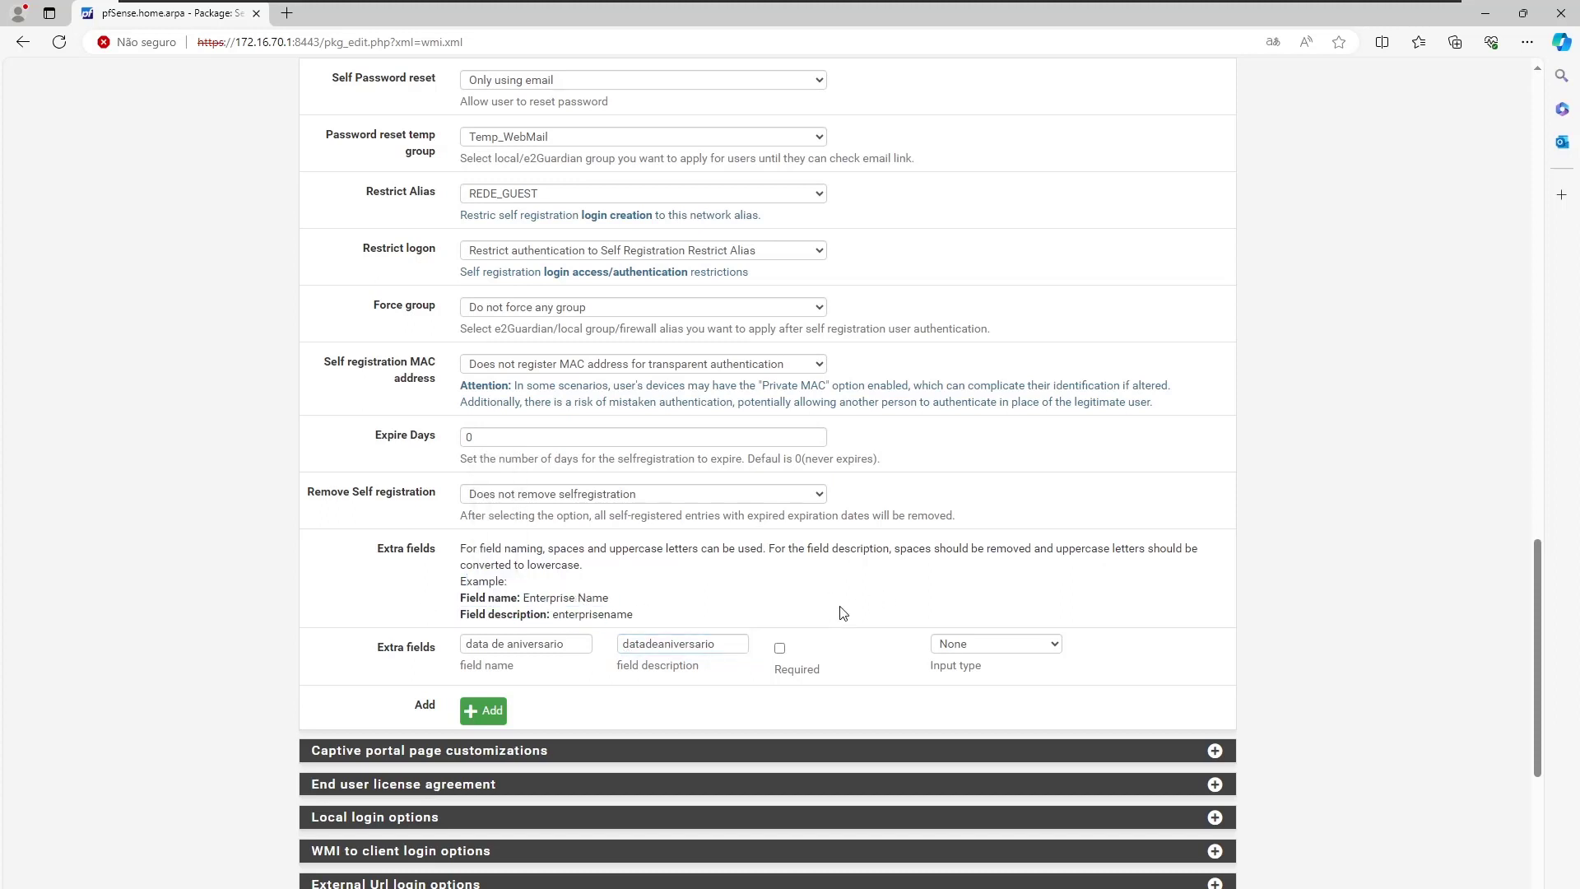
Leave the new extra field optional with input type None.
left_click(780, 649)
left_click(1002, 643)
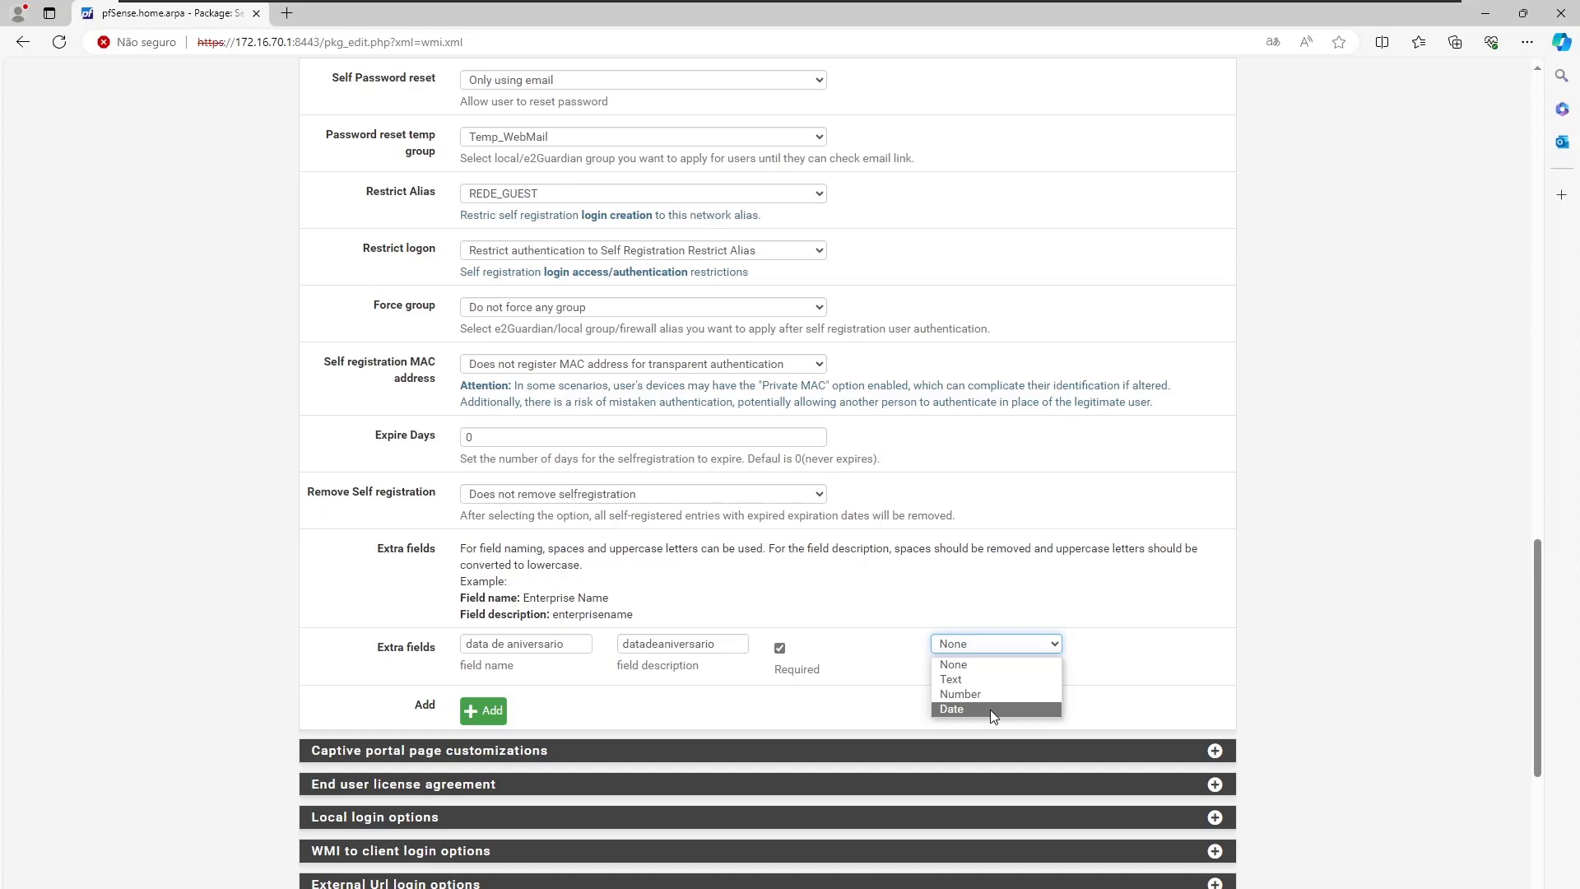
left_click(964, 668)
left_click(779, 648)
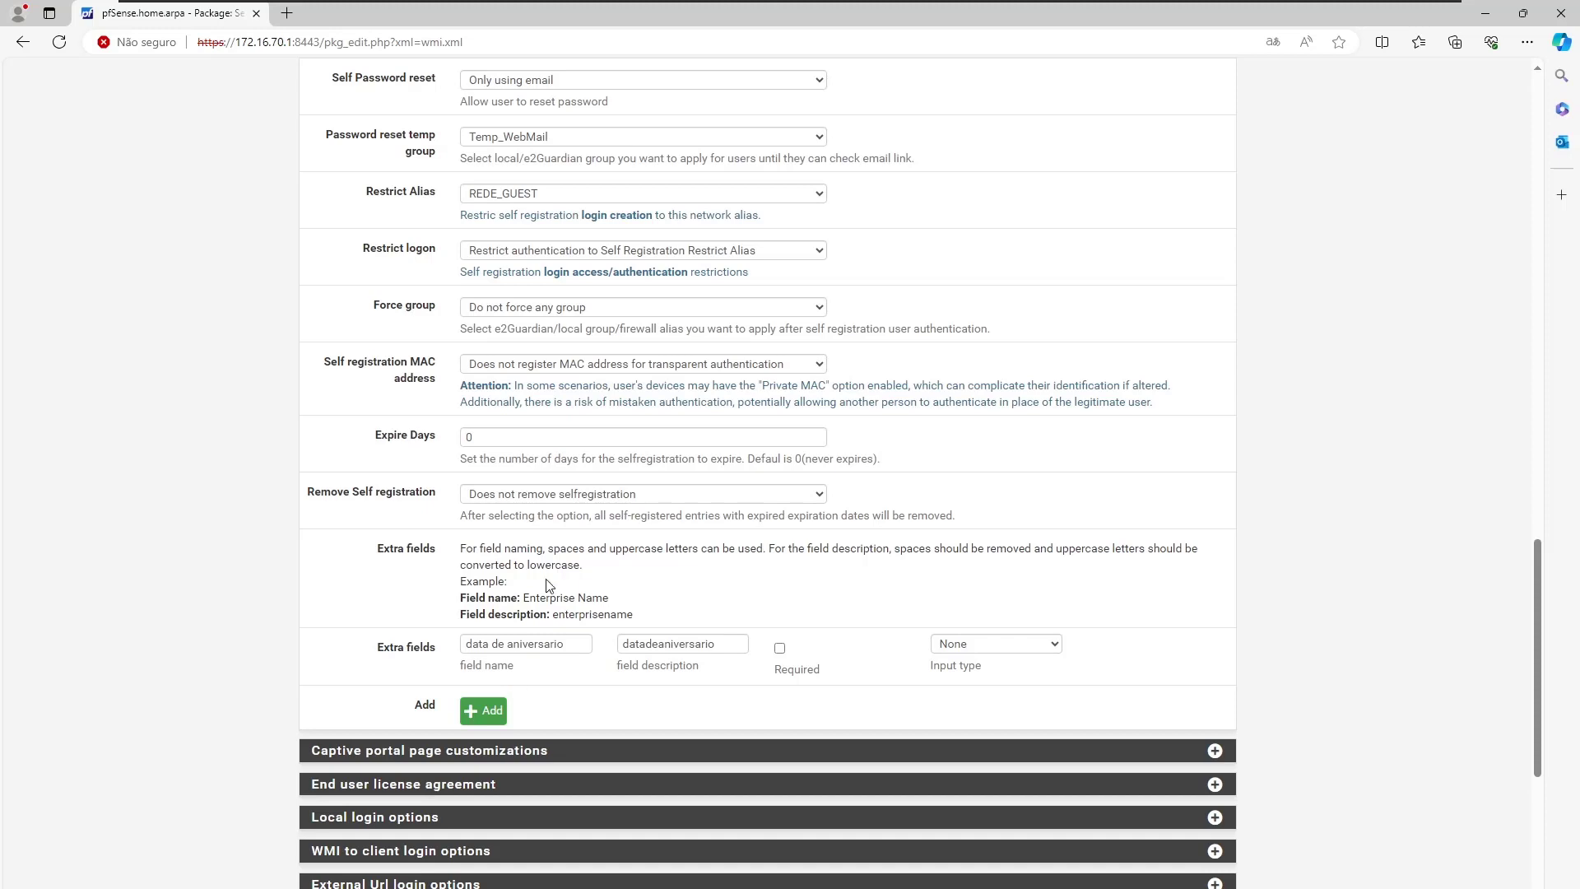
Expand Local login options, showing Restrict Alias at No restrictions and the CSV export.
scroll(678, 447, "up", 2)
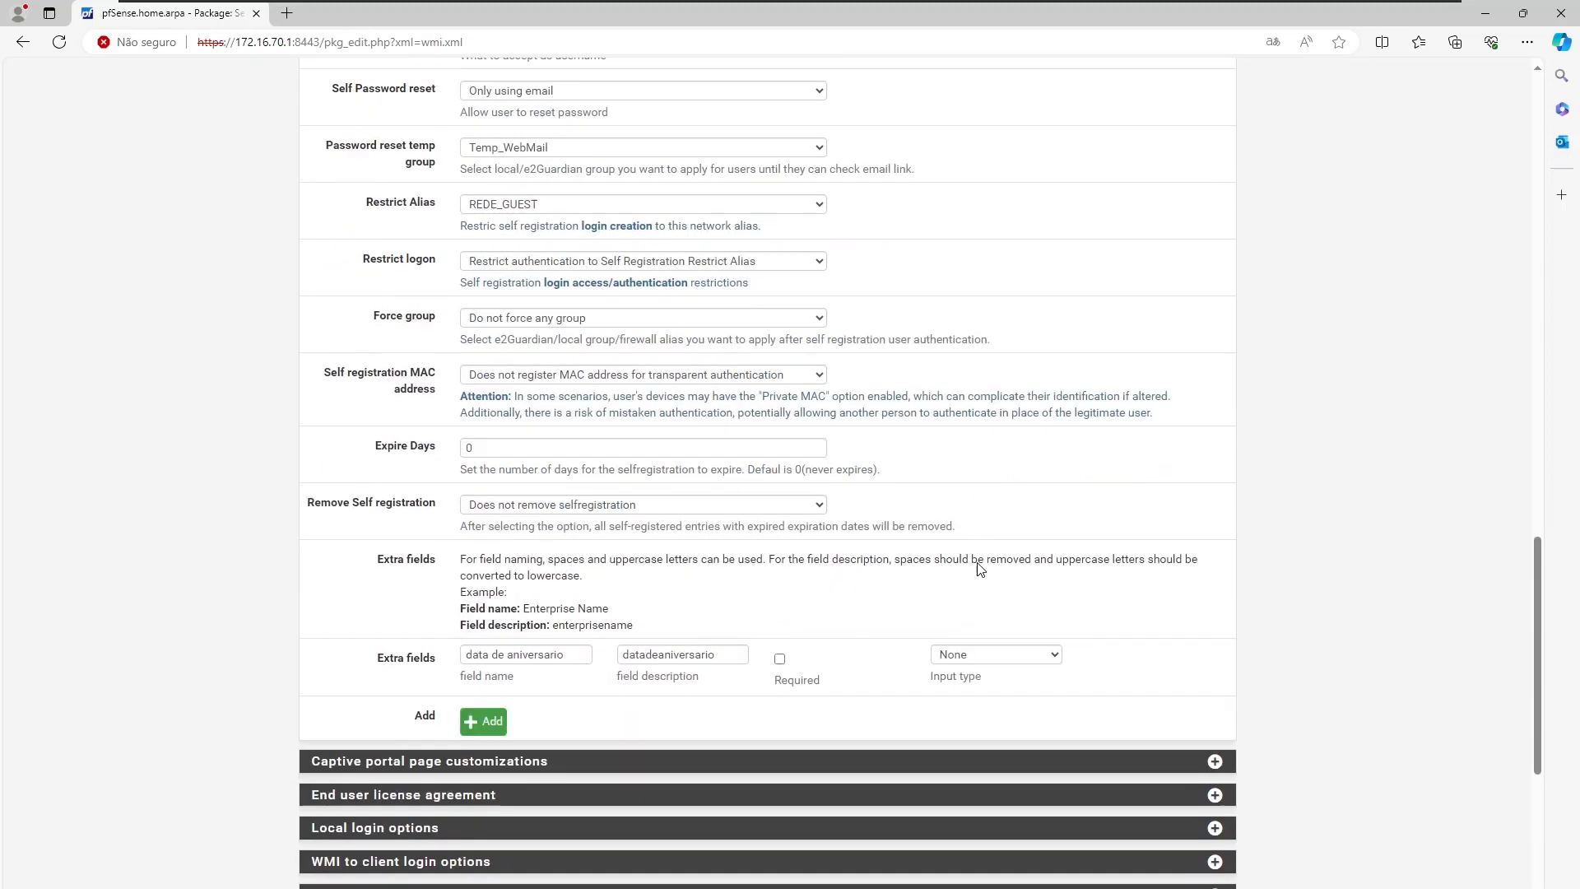
scroll(967, 557, "down", 5)
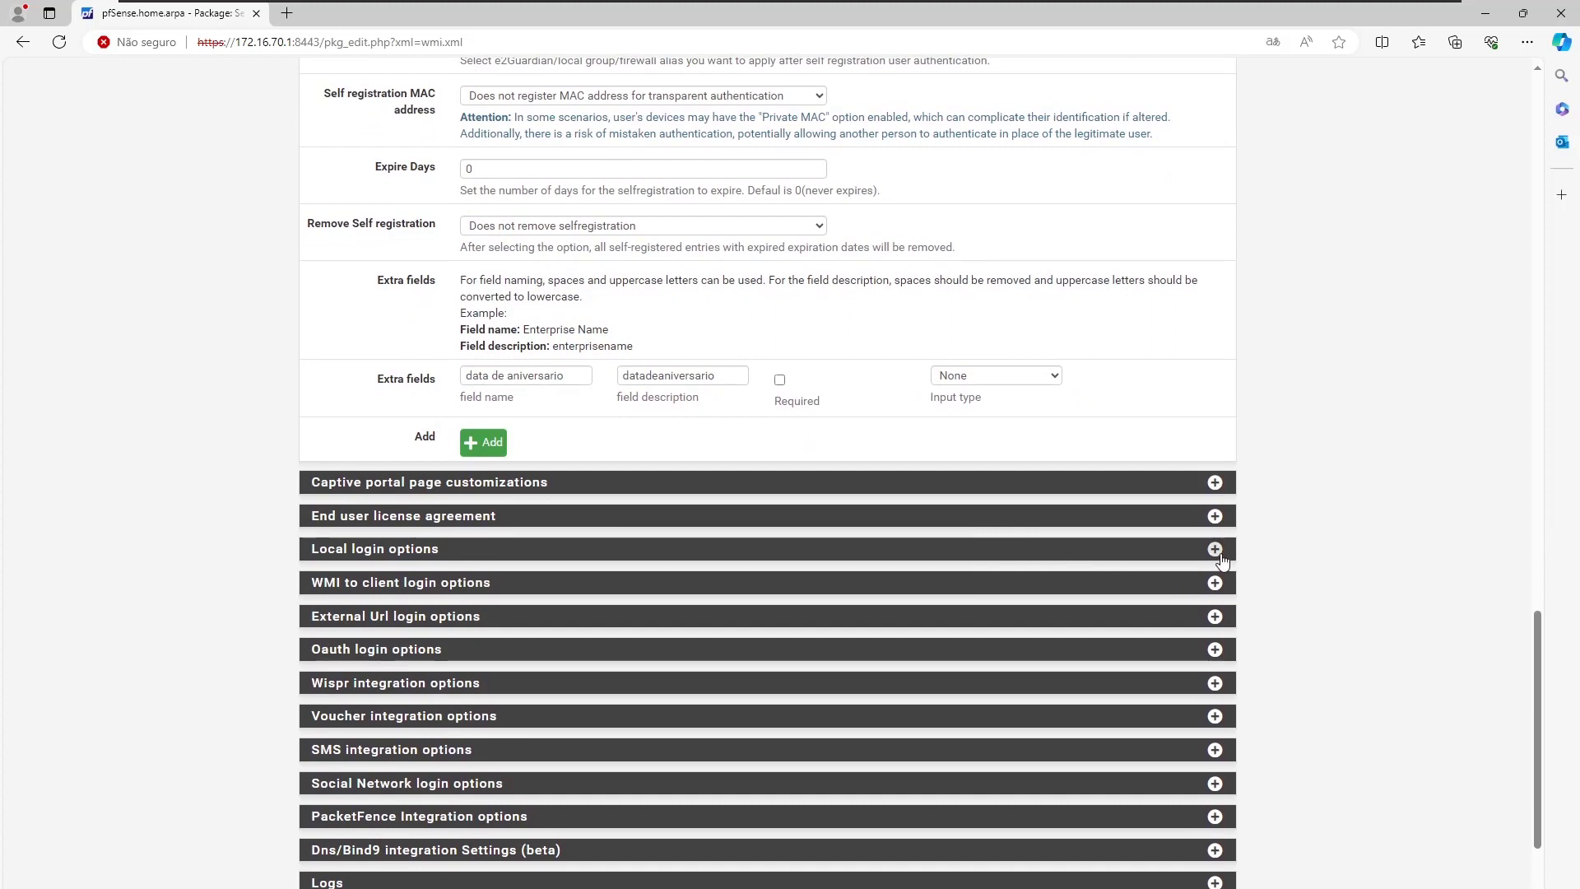
left_click(1195, 553)
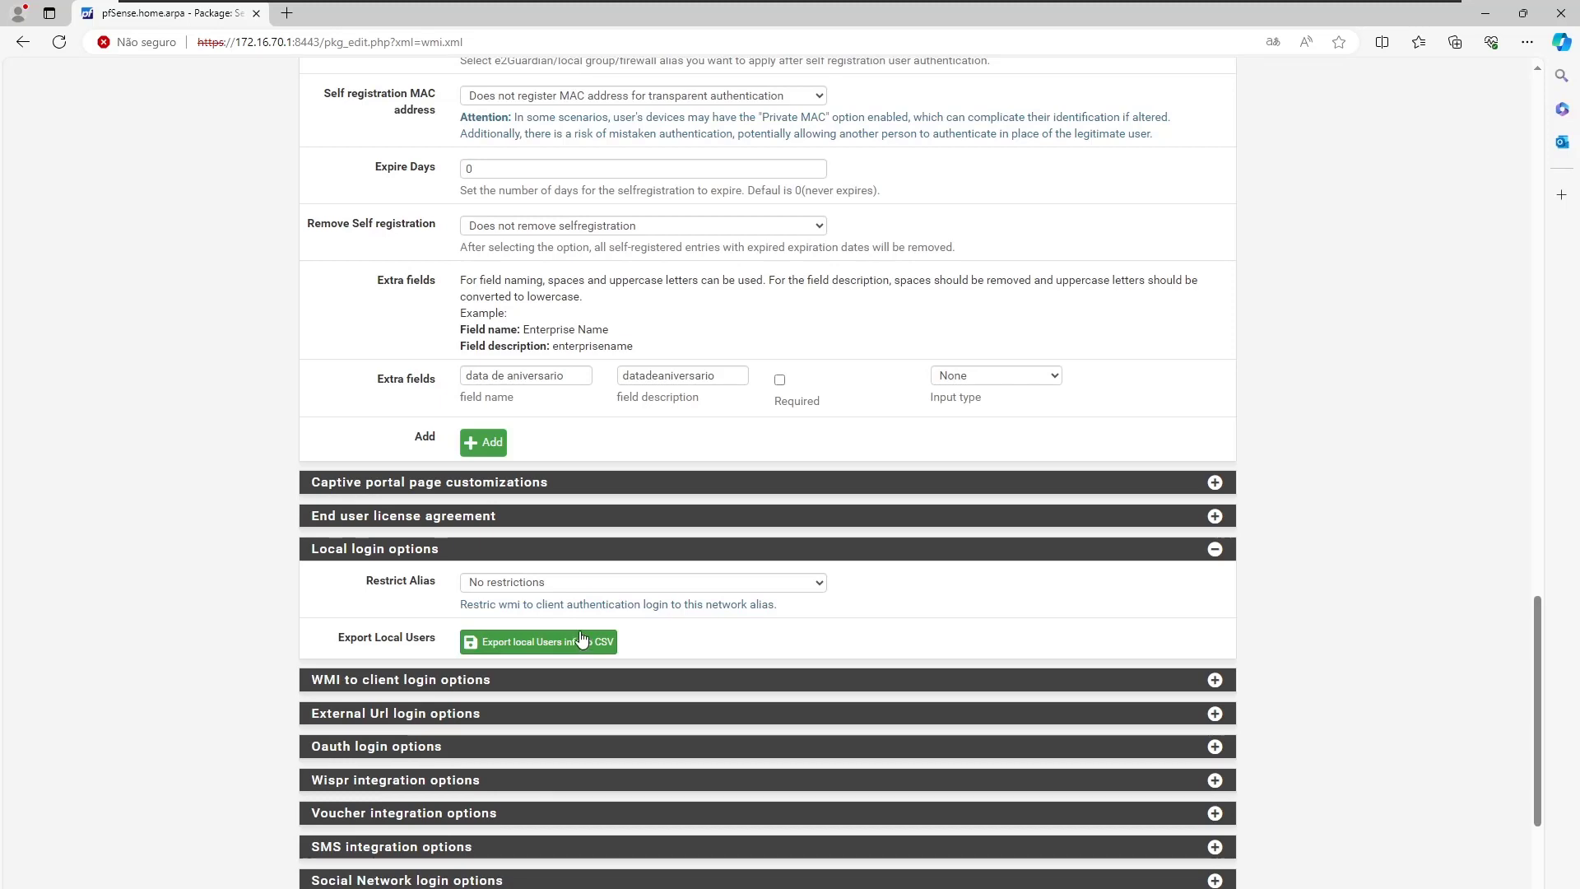
scroll(582, 639, "down", 5)
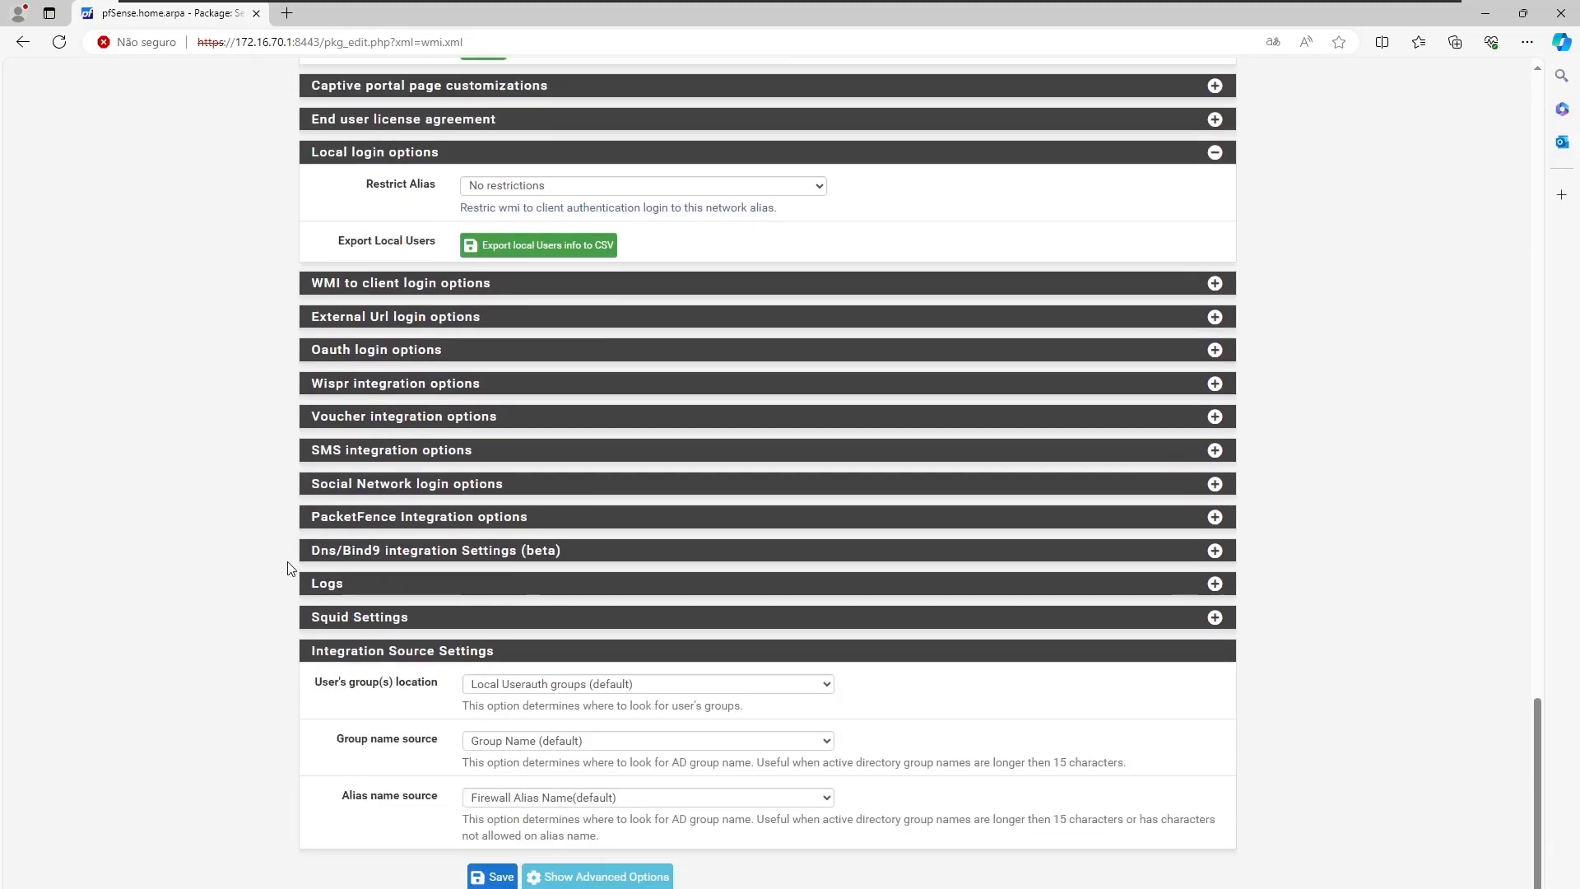
left_click(1215, 379)
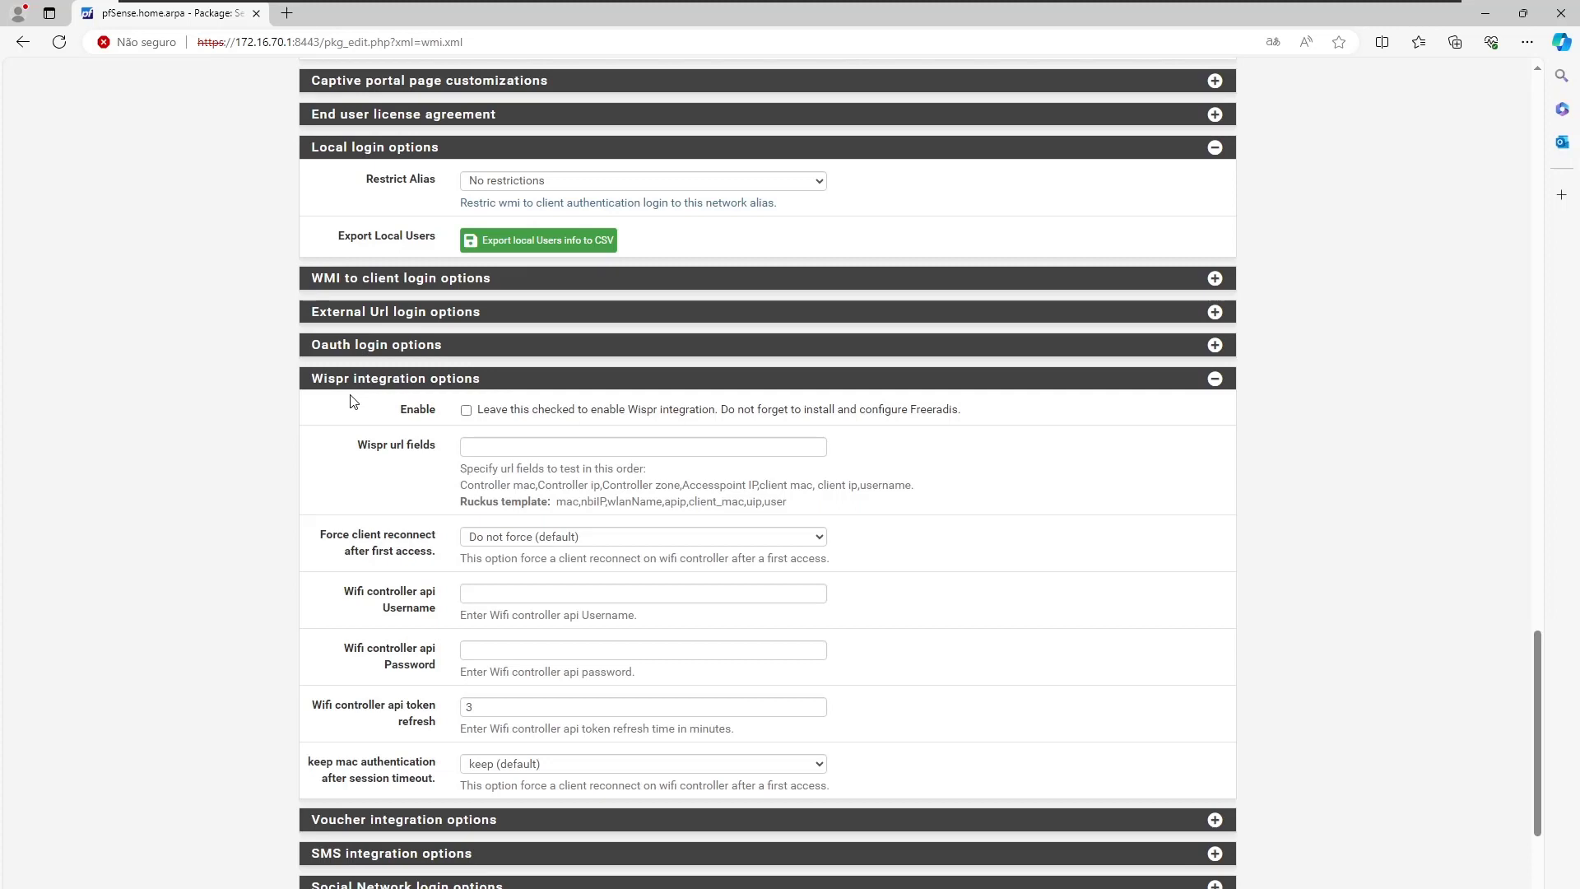
left_click(1215, 379)
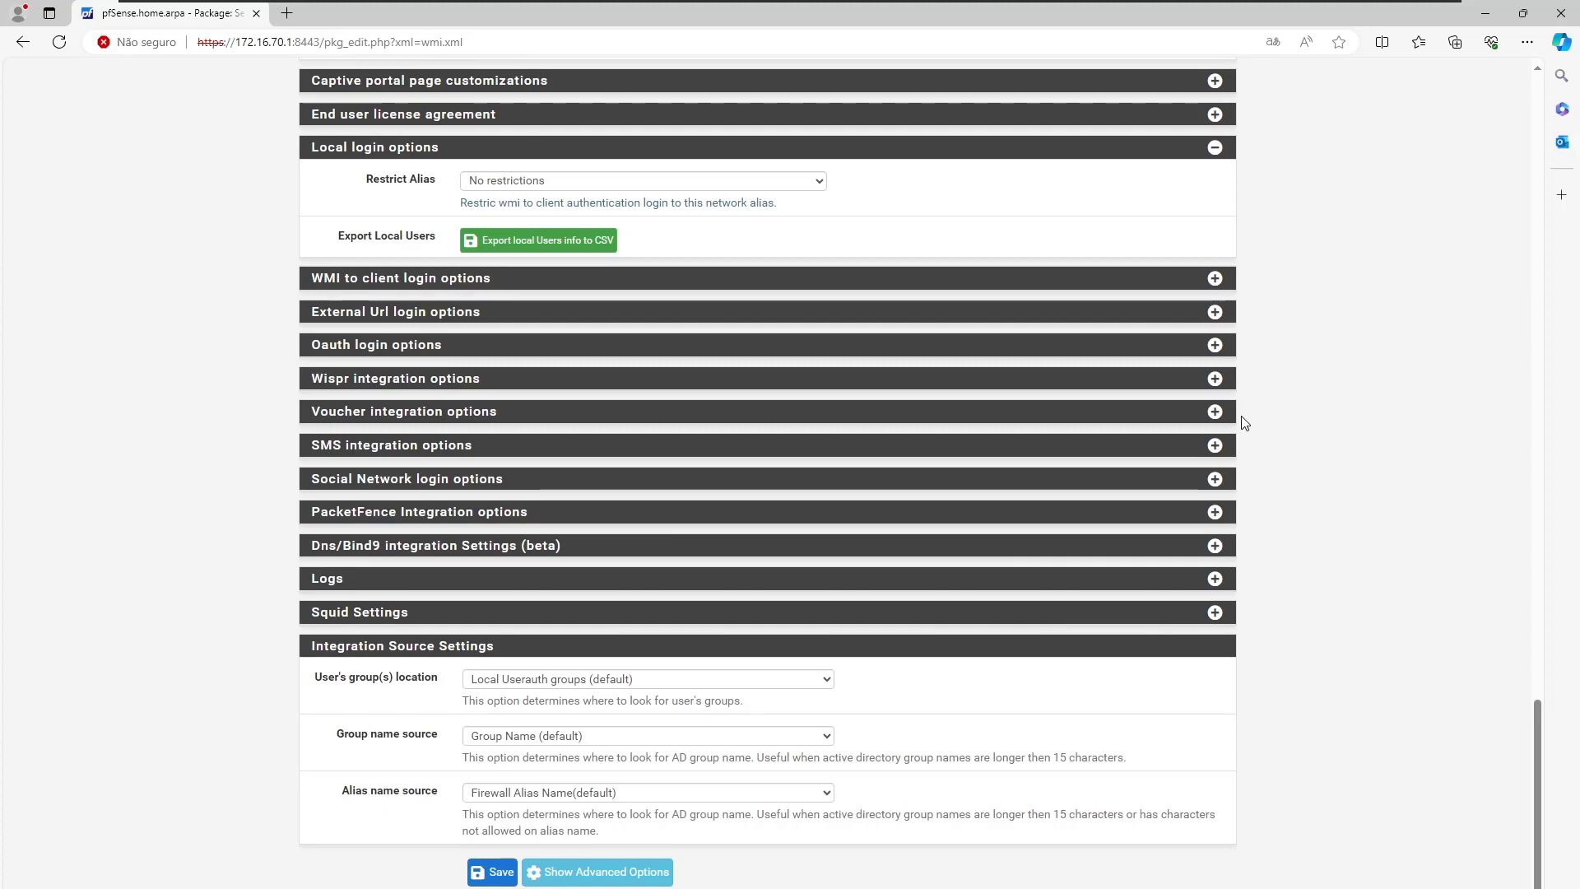
Glance at the SMS integration options, then expand the Voucher integration options.
left_click(1214, 445)
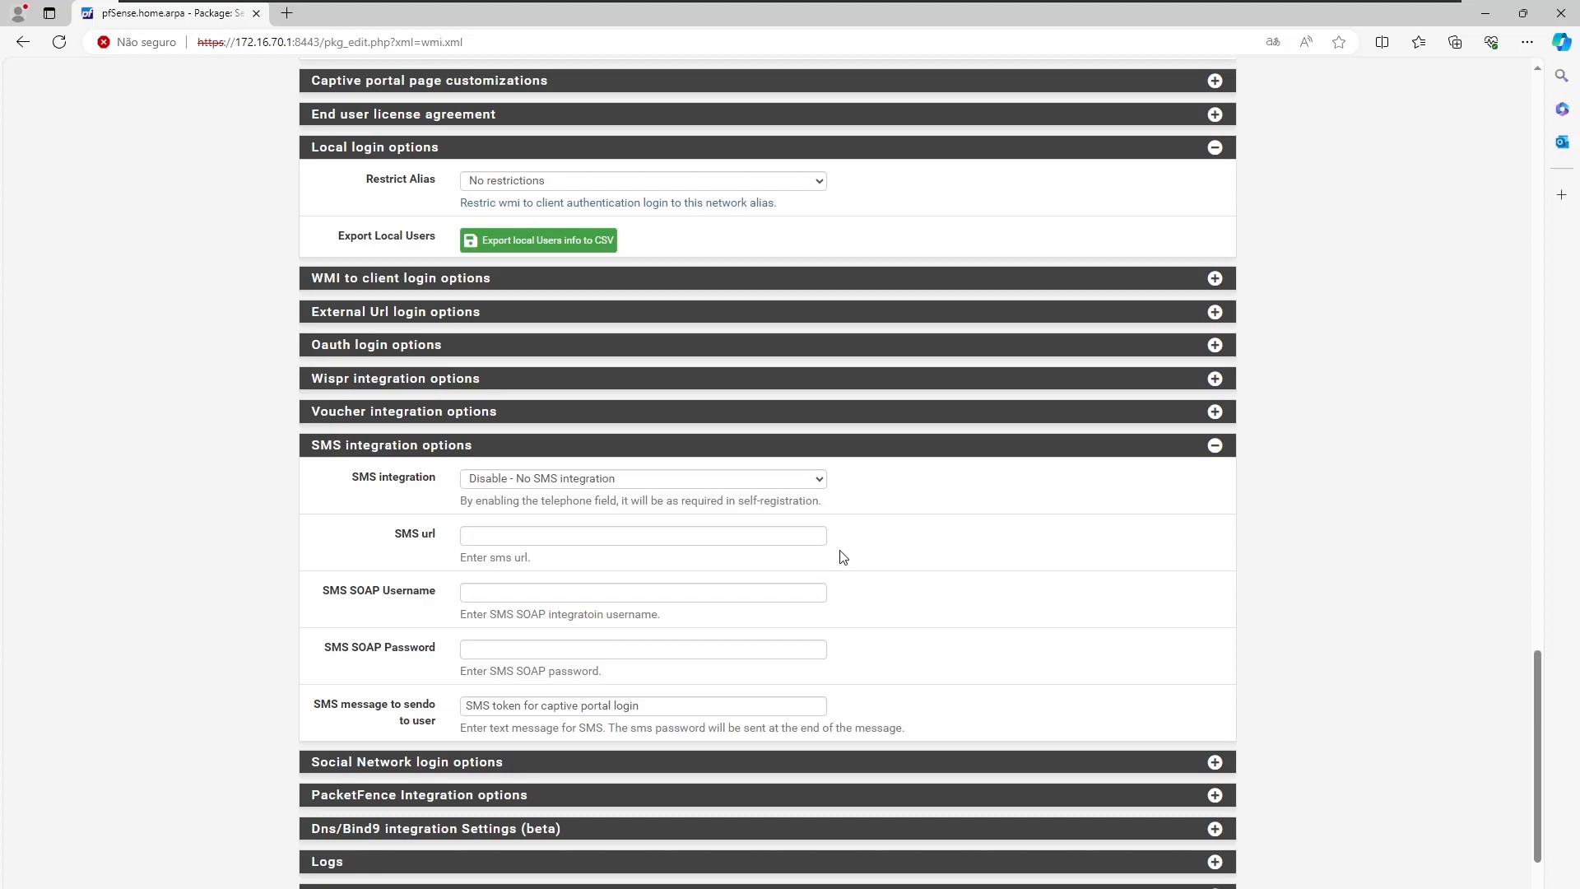
left_click(1213, 449)
left_click(1214, 413)
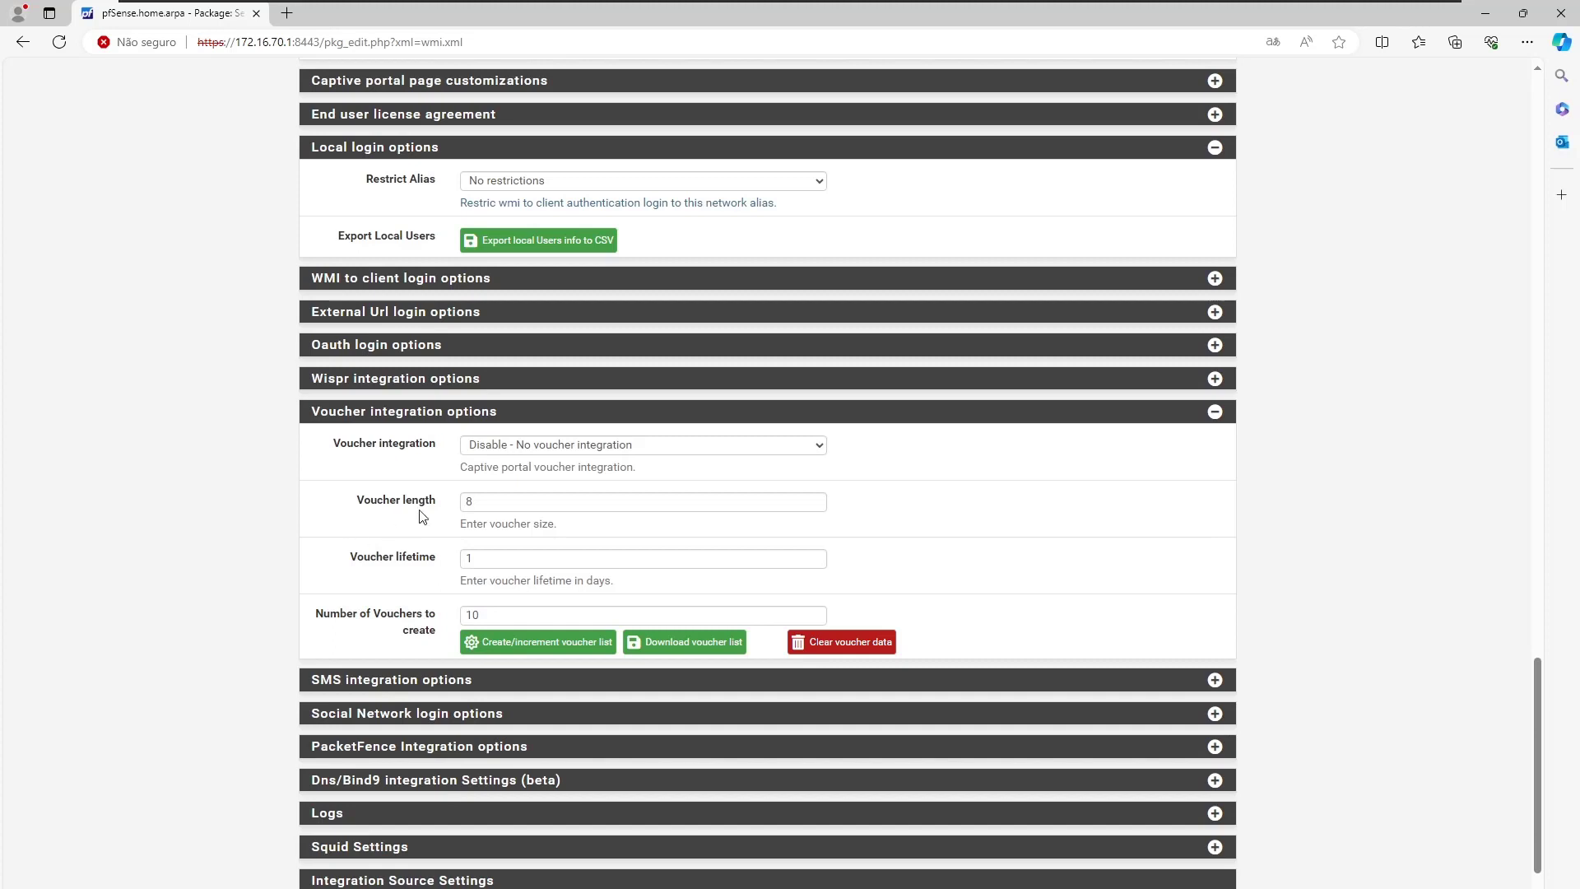
Enable vouchers as MFA for local users.
left_click(495, 444)
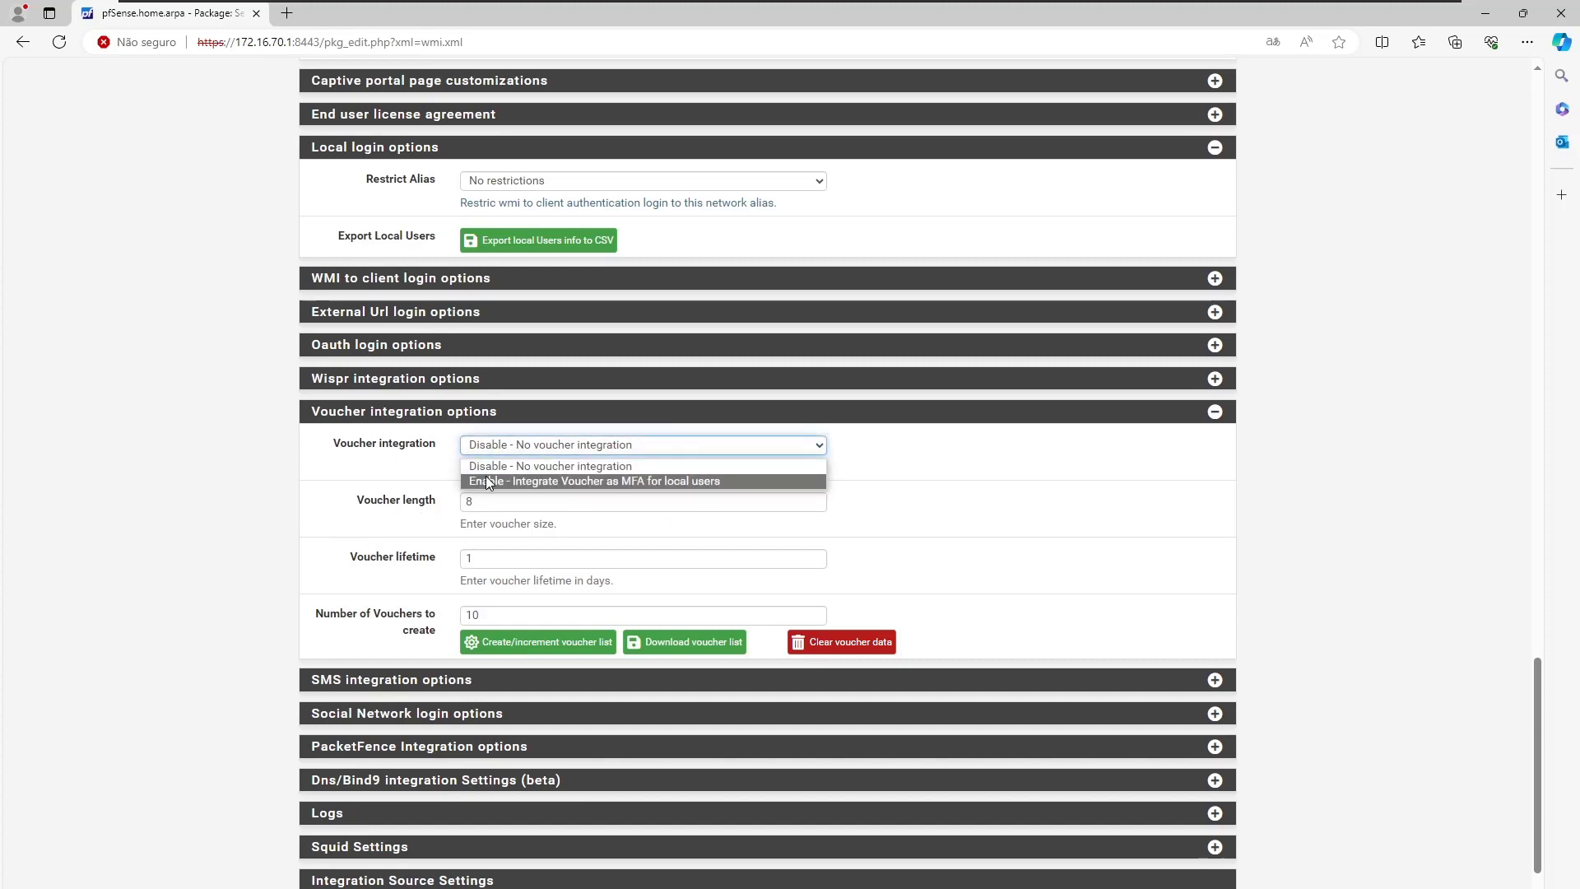
left_click(487, 479)
left_click_drag(359, 508, 461, 486)
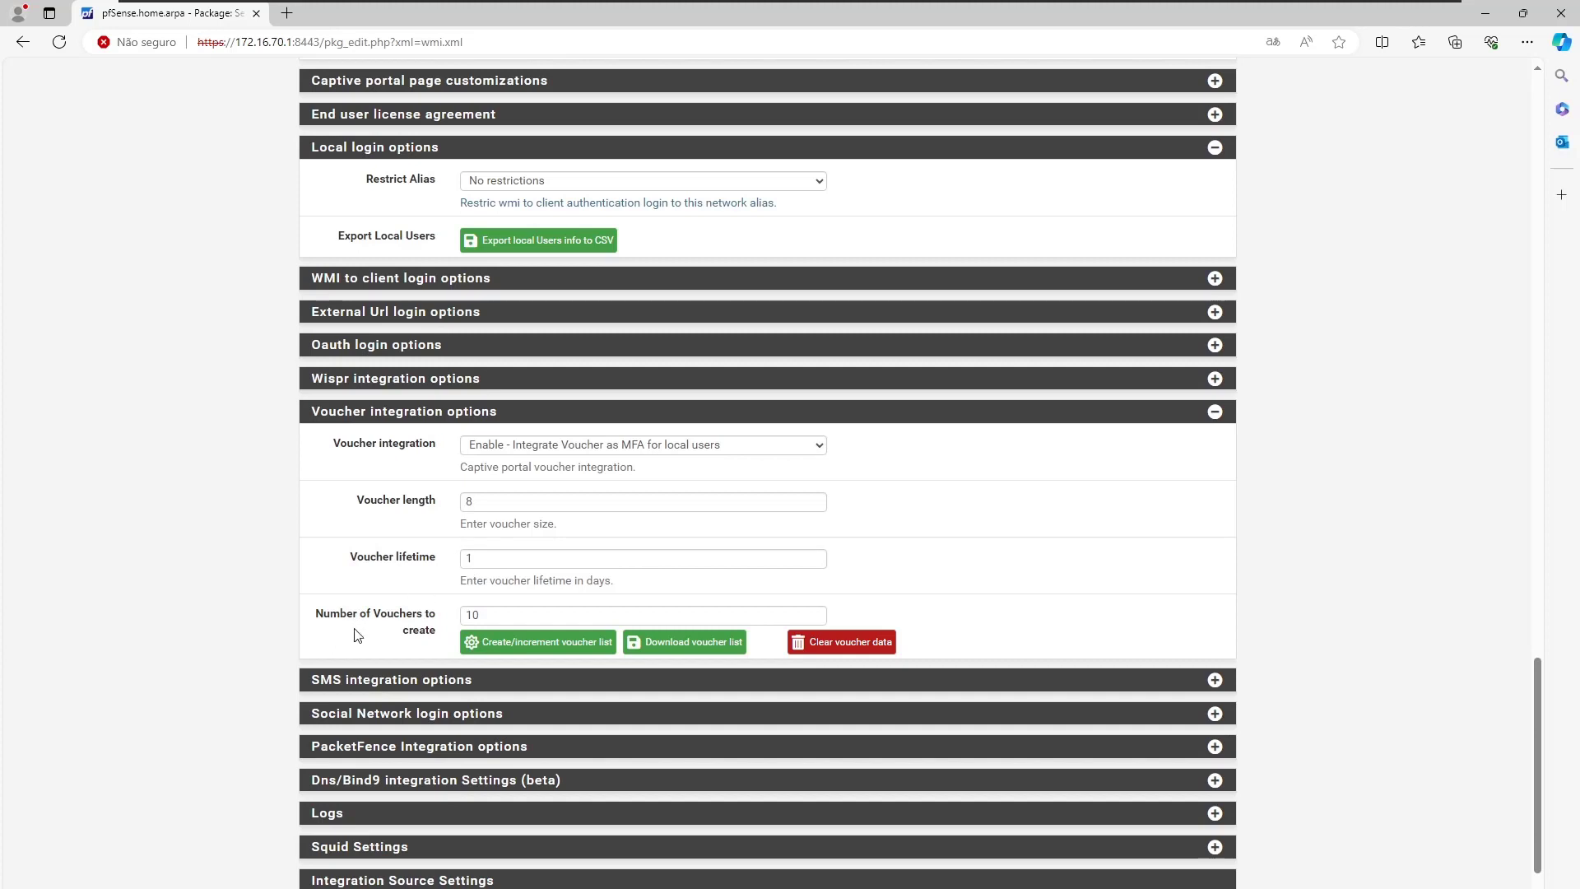
Keep Number of Vouchers at 10 and create the voucher list.
double_click(489, 611)
left_click(404, 601)
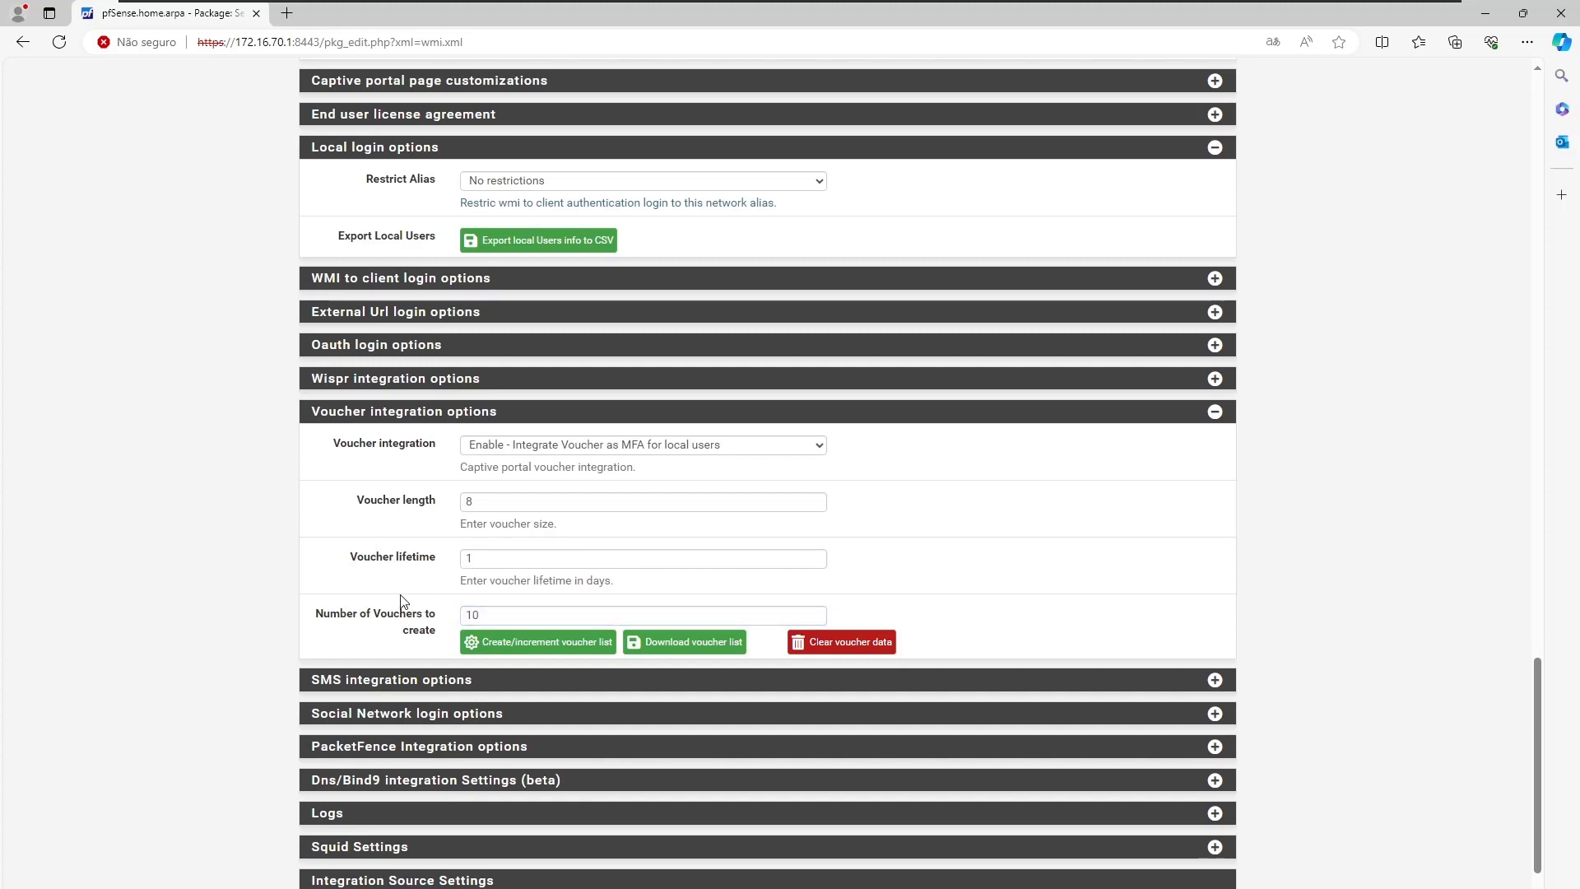
left_click(501, 650)
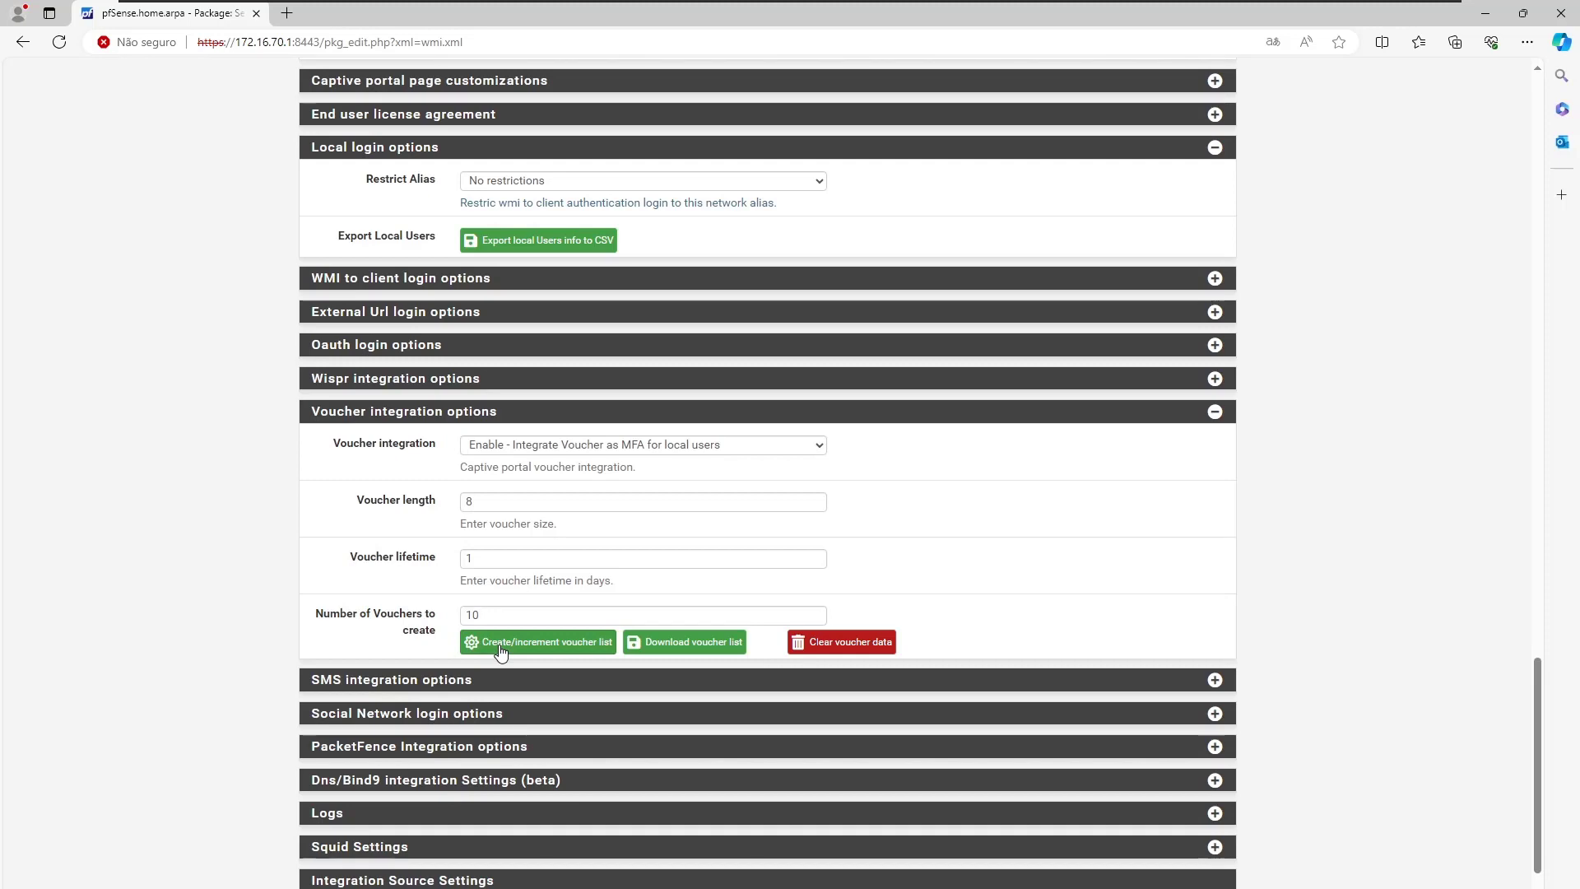
left_click(501, 650)
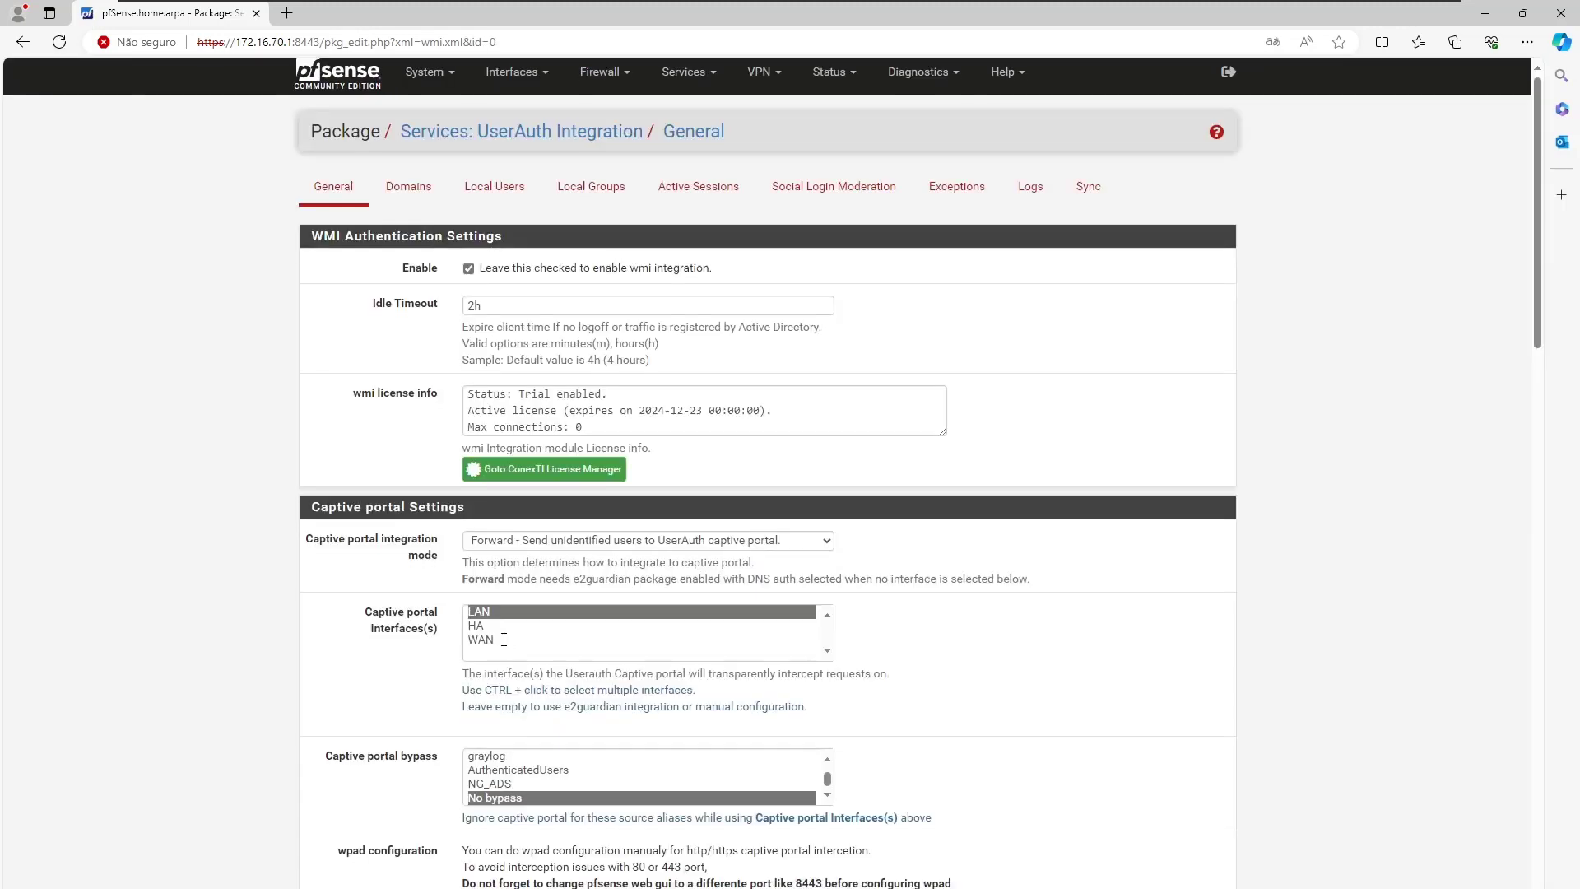
Download the voucher list from the Voucher integration options as a CSV file.
scroll(644, 589, "down", 15)
scroll(644, 589, "down", 3)
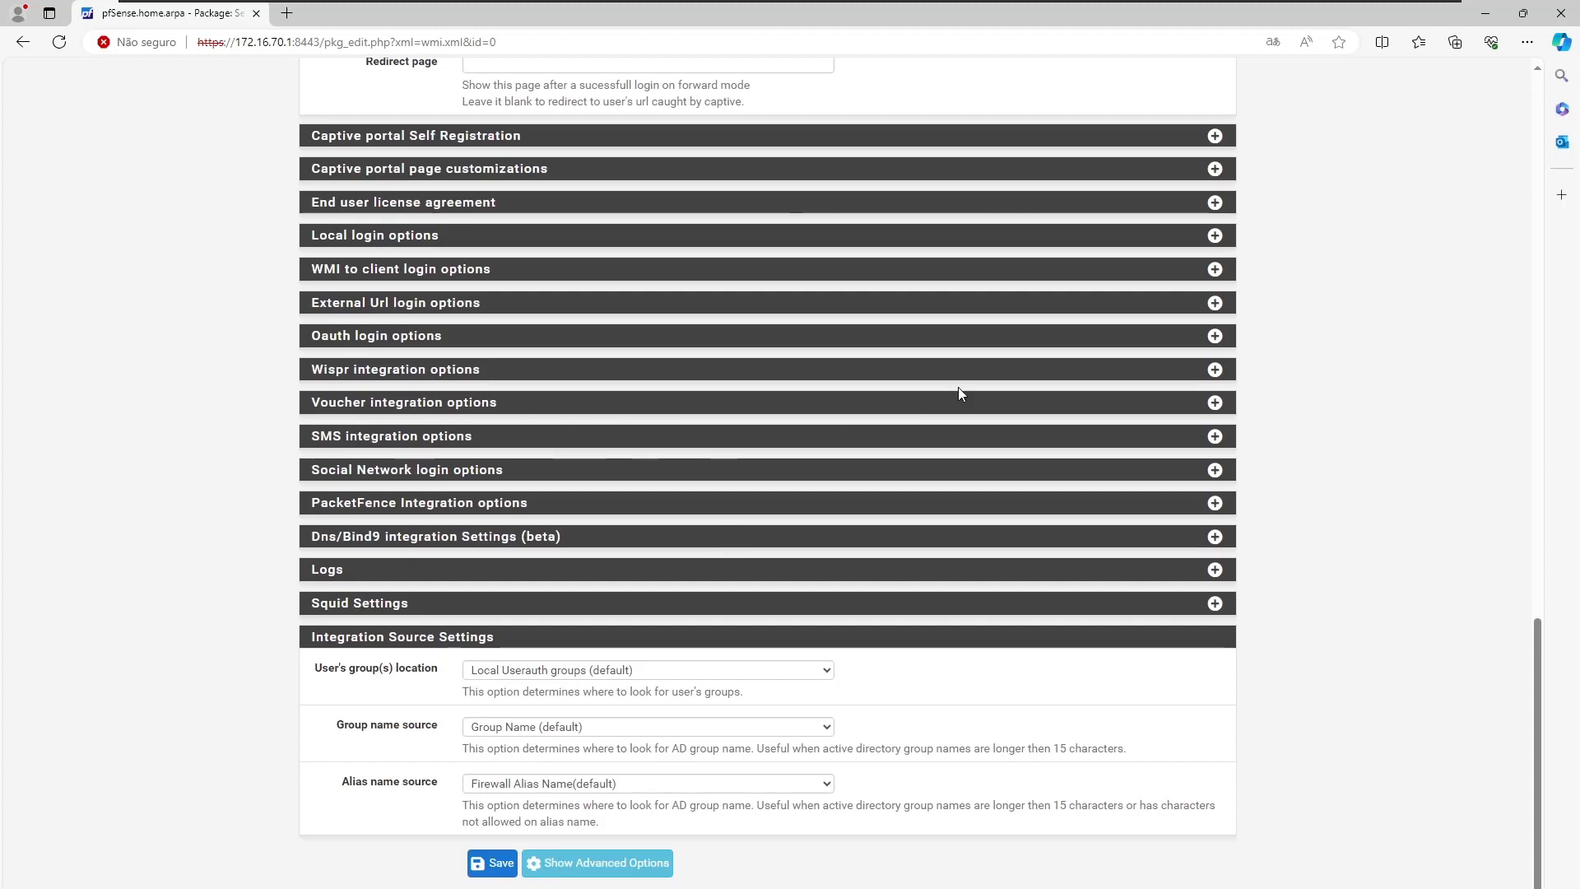
left_click(1214, 403)
scroll(605, 503, "down", 2)
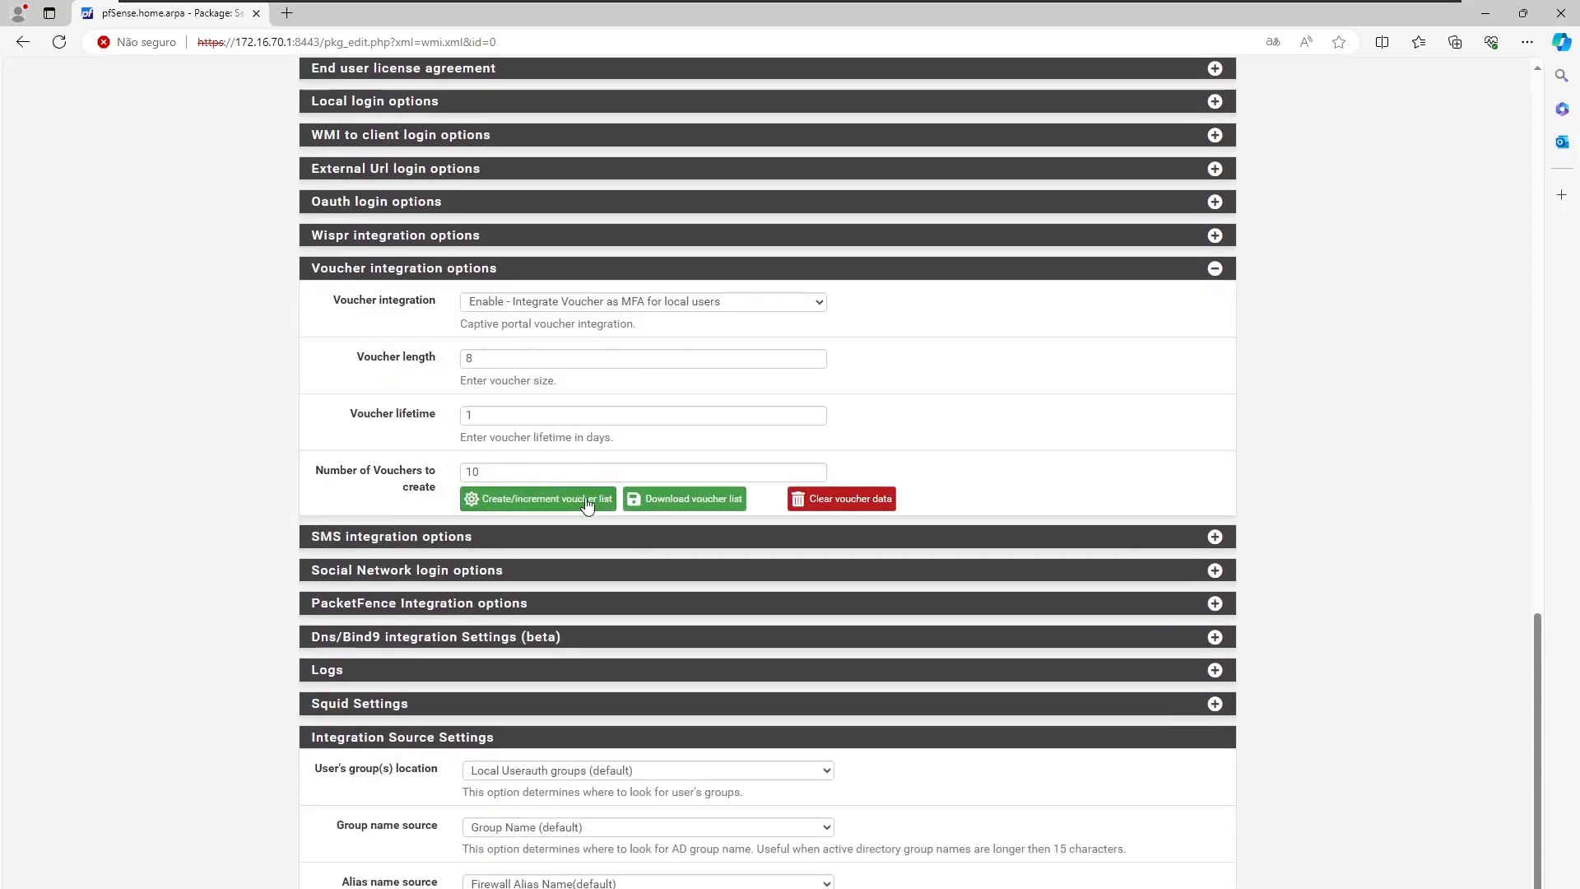
left_click(667, 501)
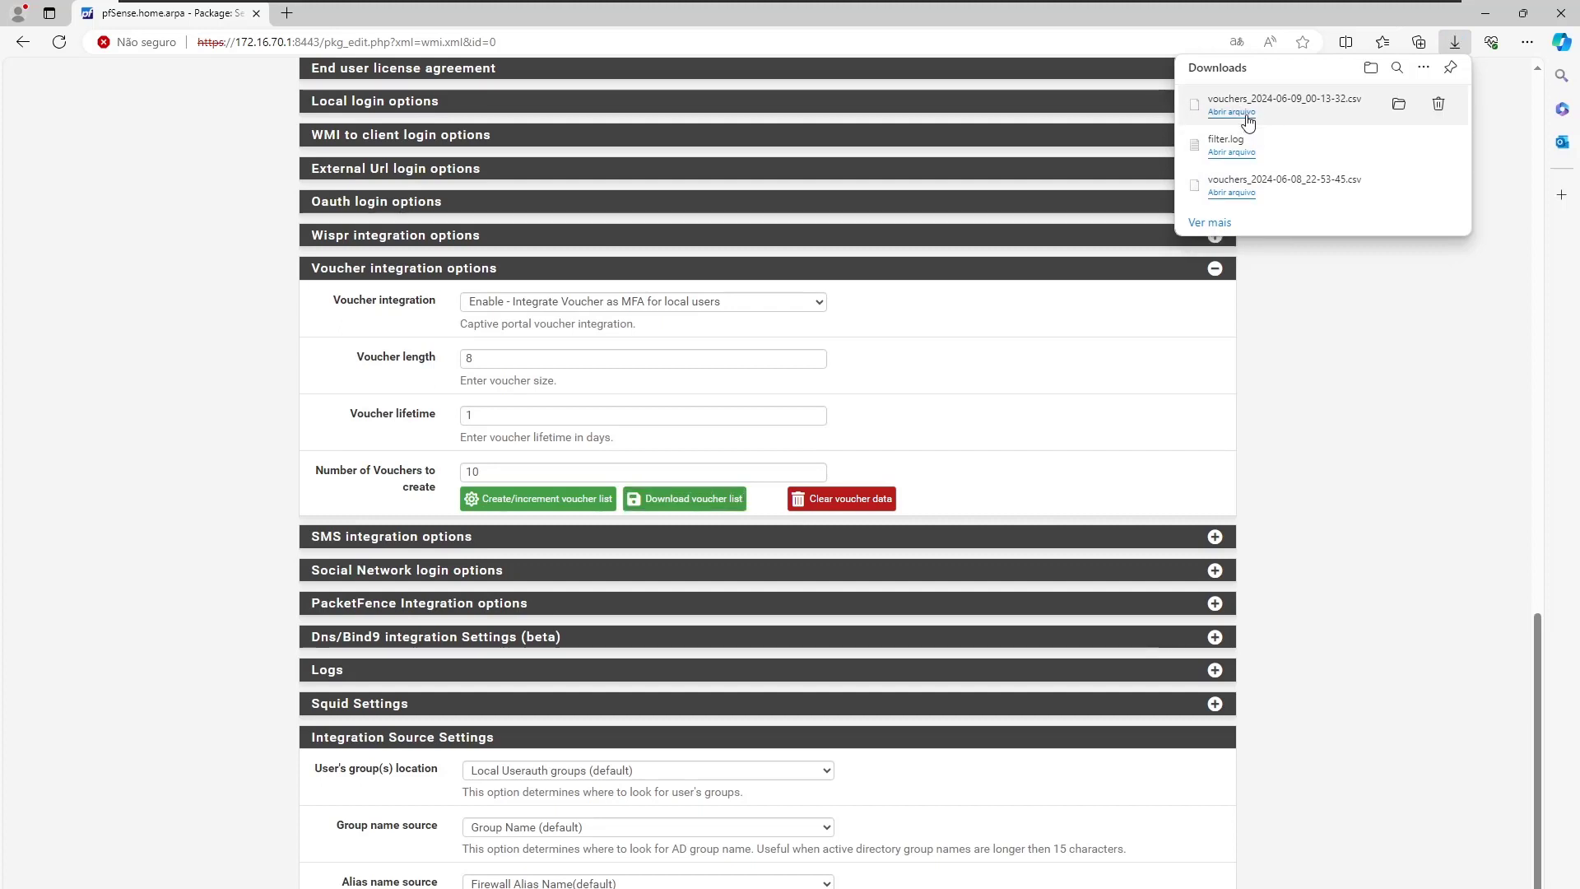
Open the downloaded vouchers CSV file in Notepad (Bloco de notas).
left_click(1245, 115)
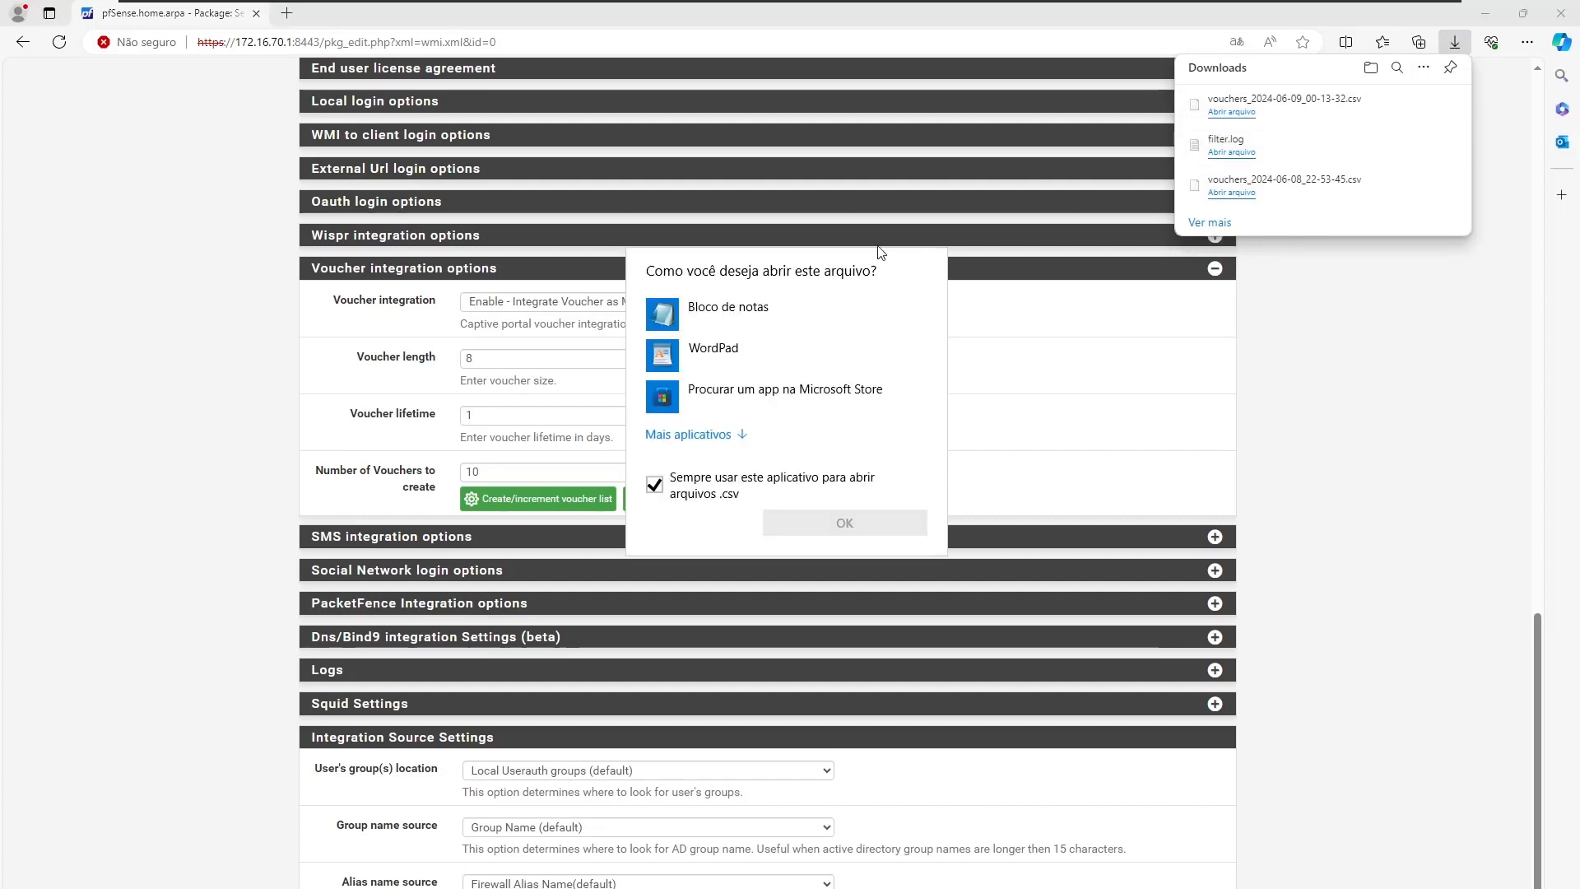
left_click(660, 491)
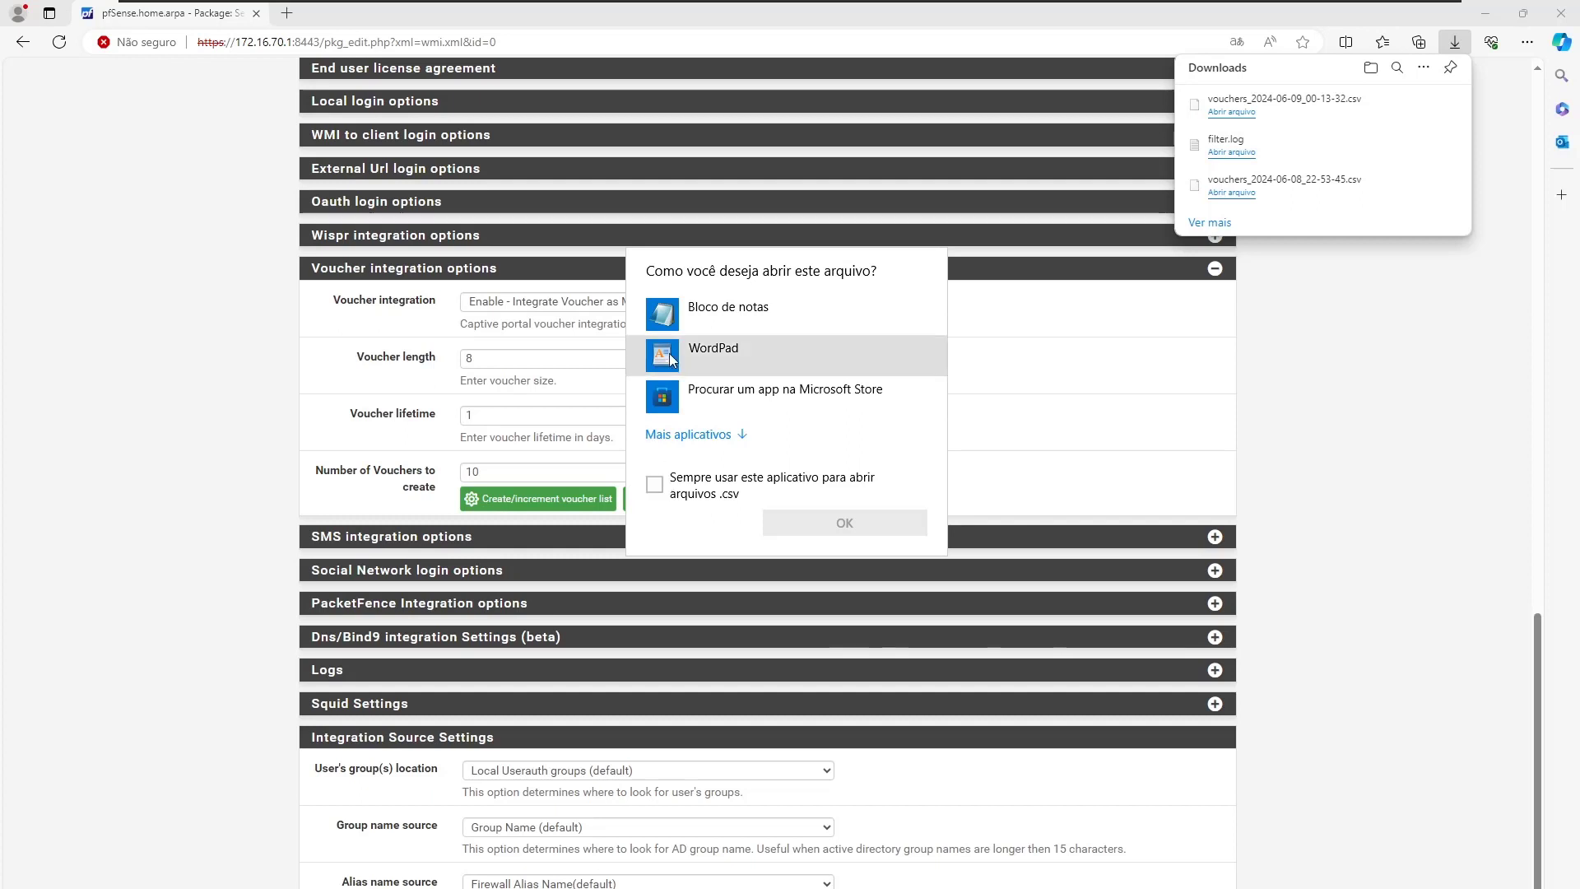
left_click(684, 314)
left_click(837, 527)
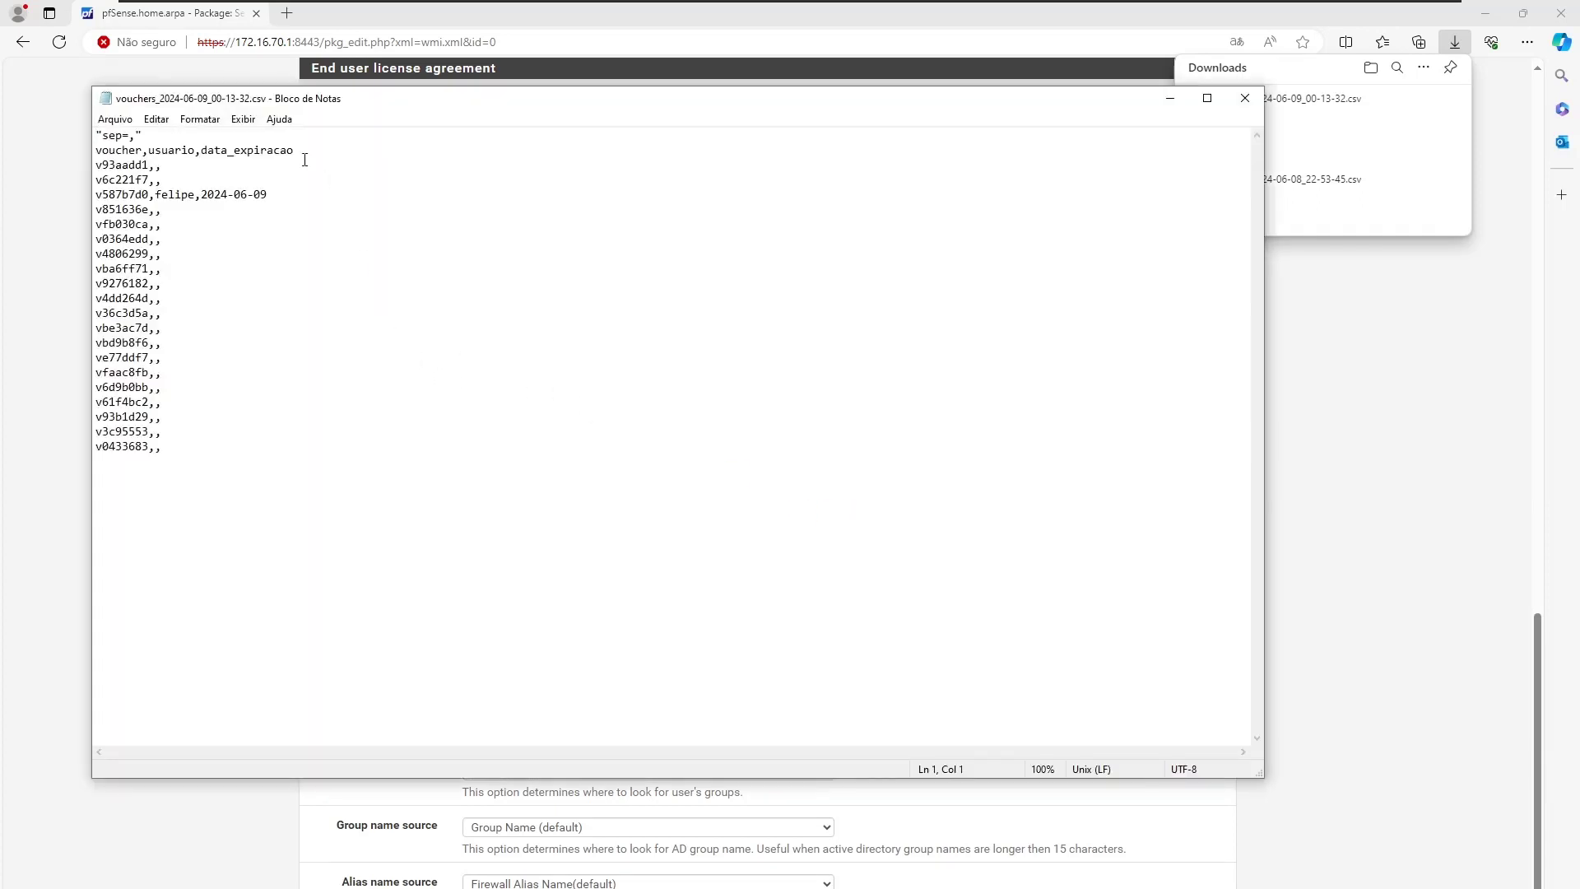
Move the Notepad window right and highlight the single voucher assigned to a user.
left_click_drag(319, 100, 706, 170)
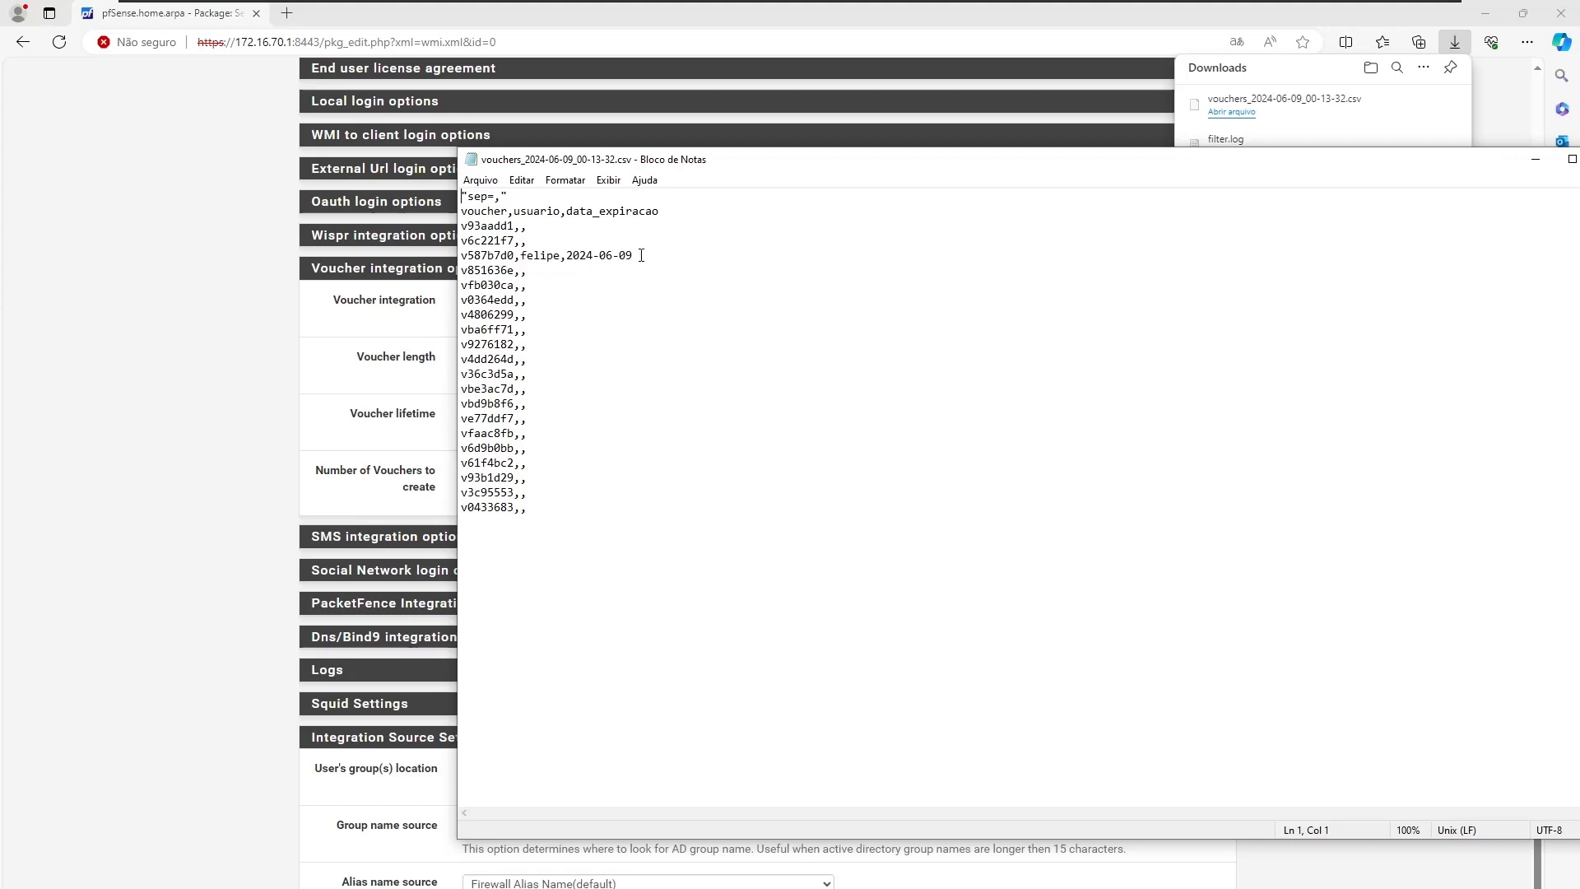
left_click_drag(641, 255, 459, 255)
left_click(466, 372)
Return to pfSense and show the UserAuth Local Users list with five enabled accounts.
left_click(239, 411)
scroll(263, 409, "up", 10)
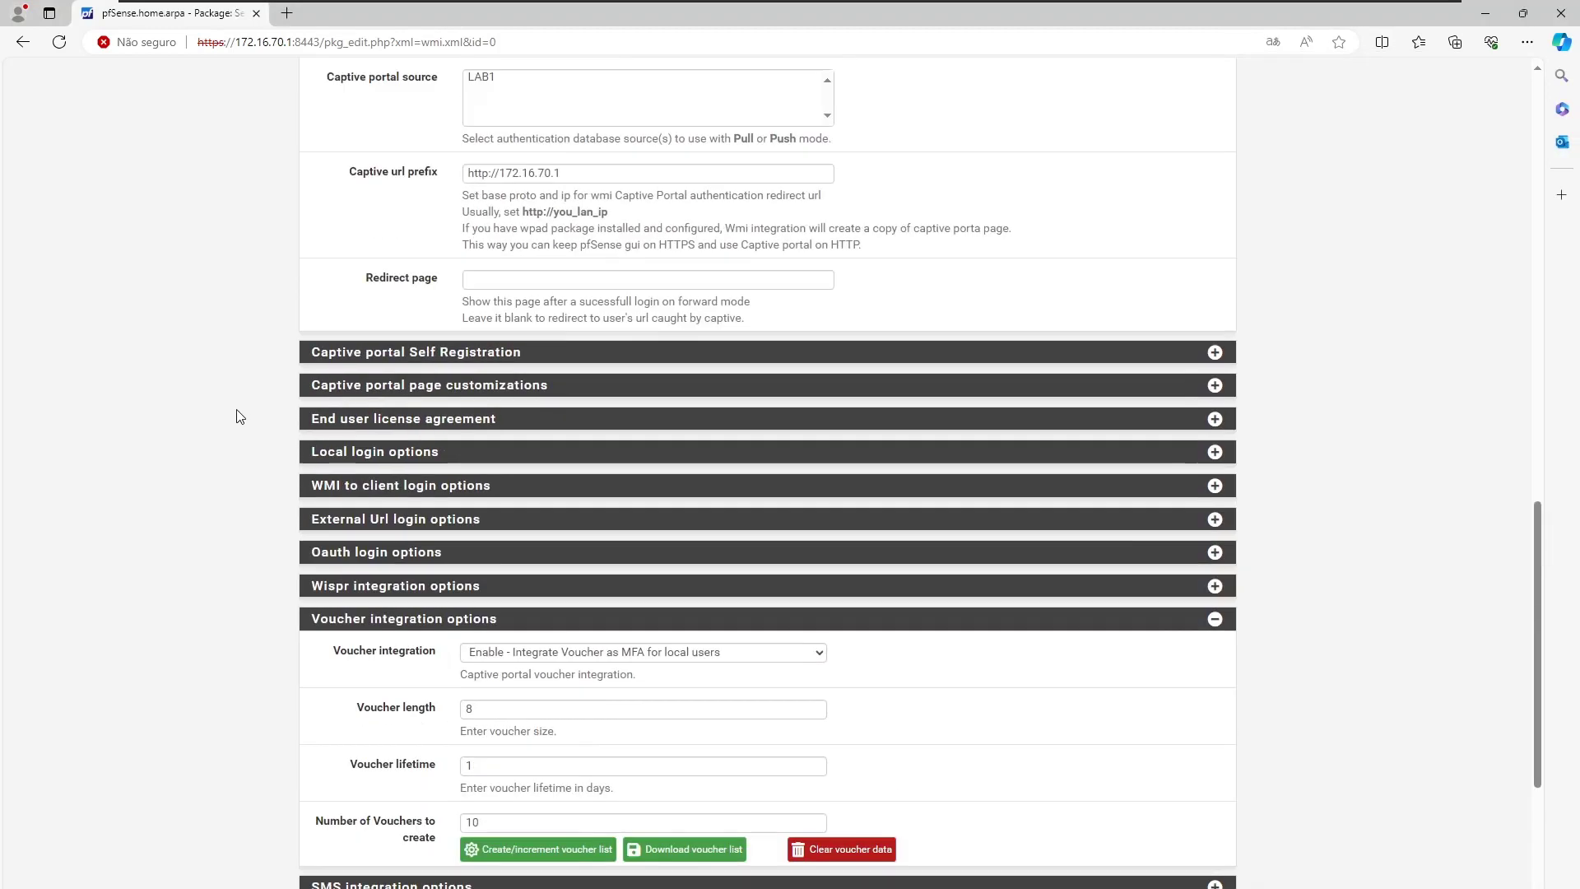
scroll(286, 407, "up", 9)
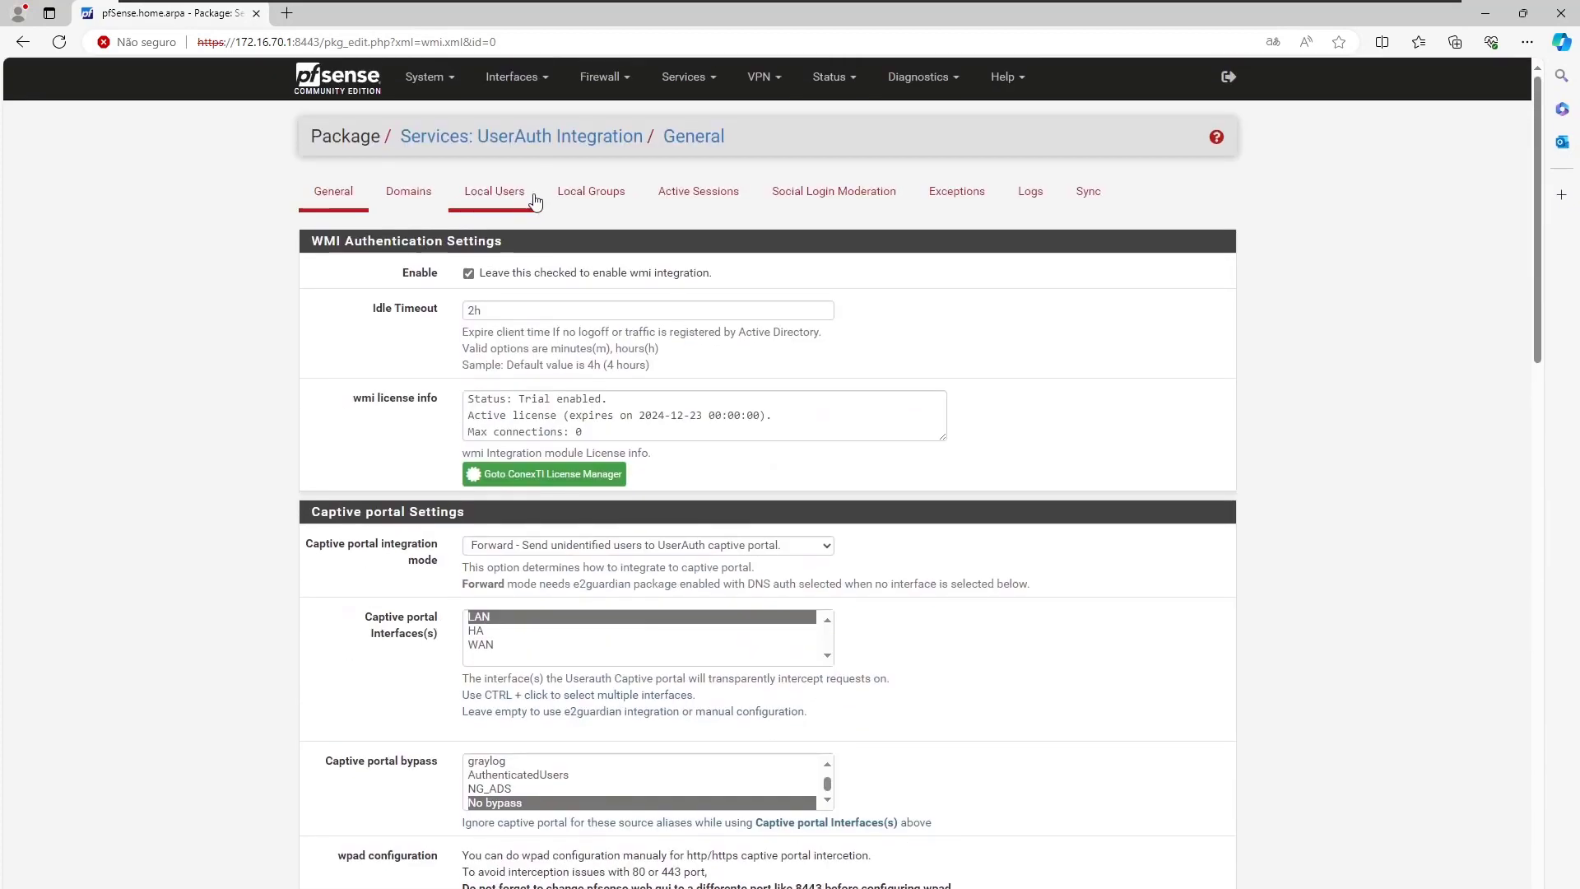
left_click(567, 195)
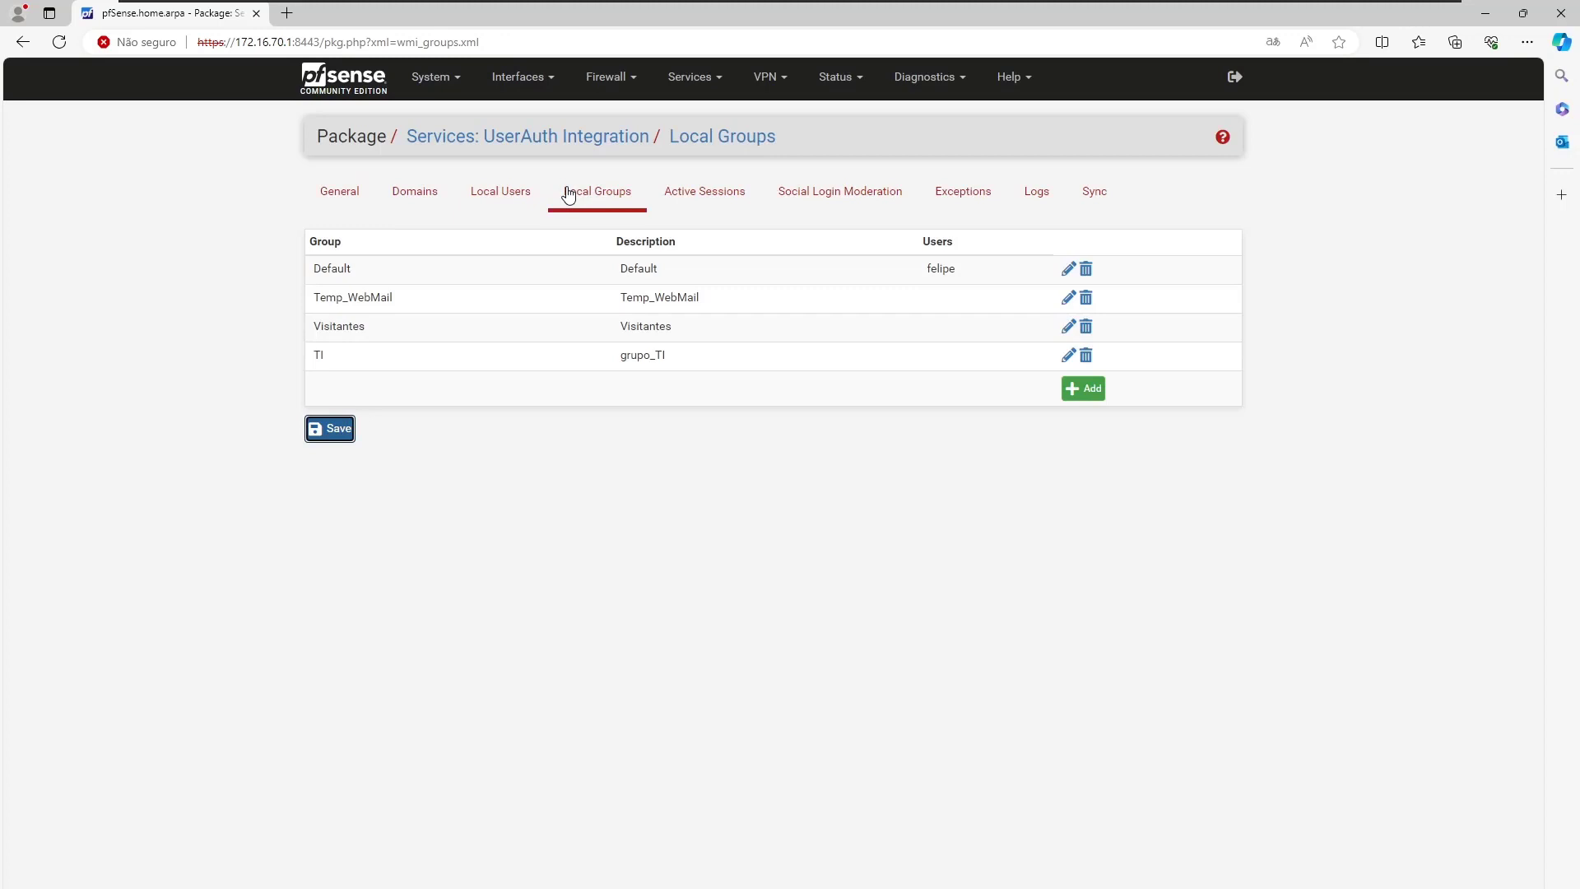
left_click(498, 193)
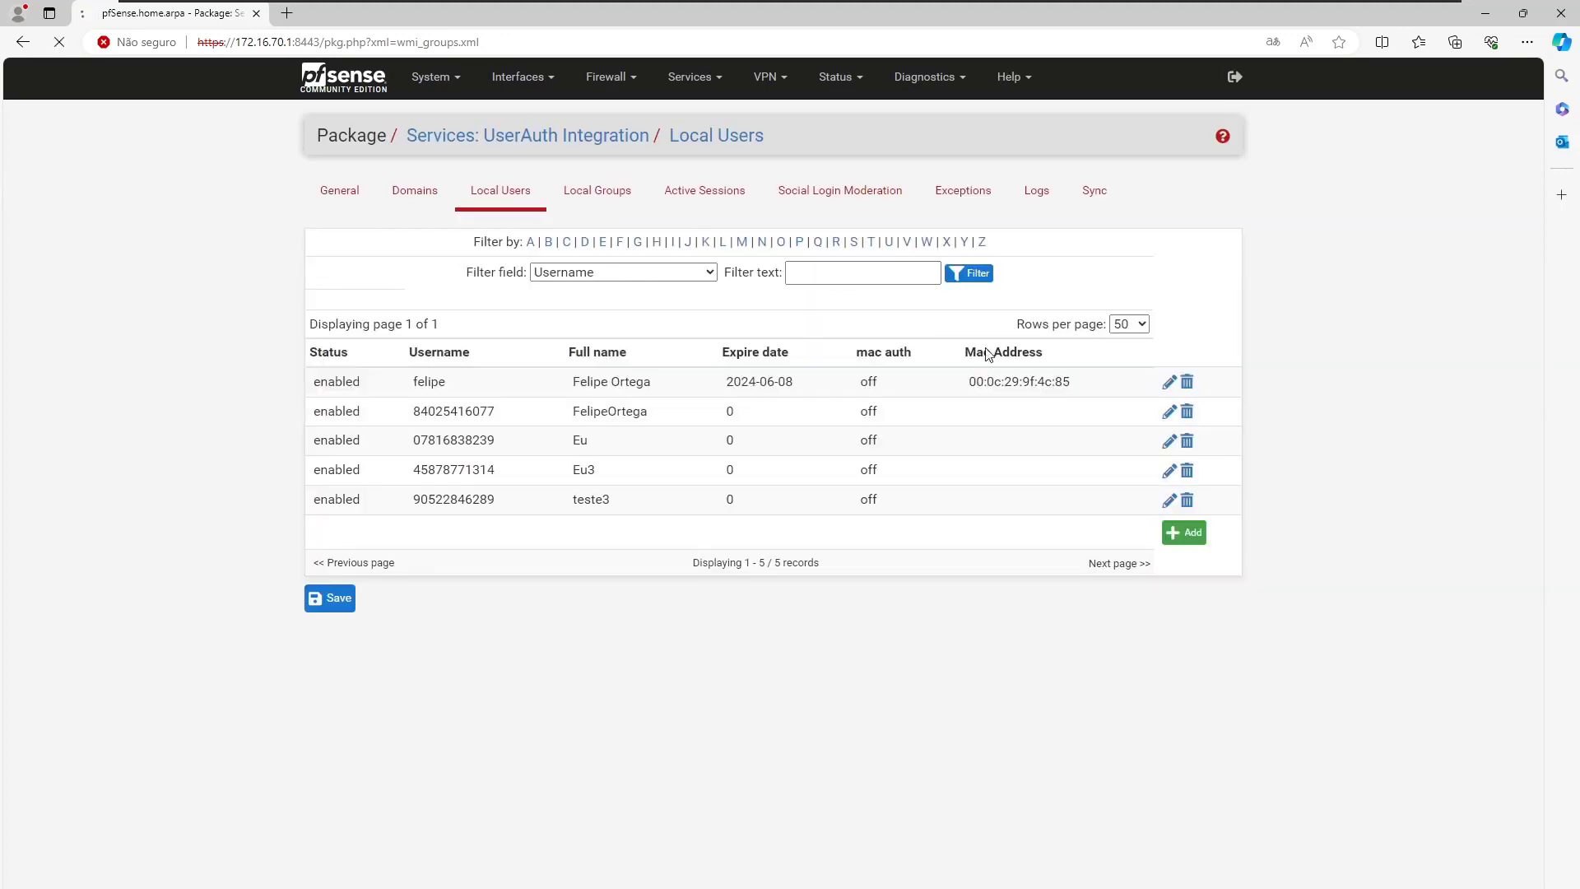
Edit the first local user and set its User type to Self Registration user.
left_click(1170, 383)
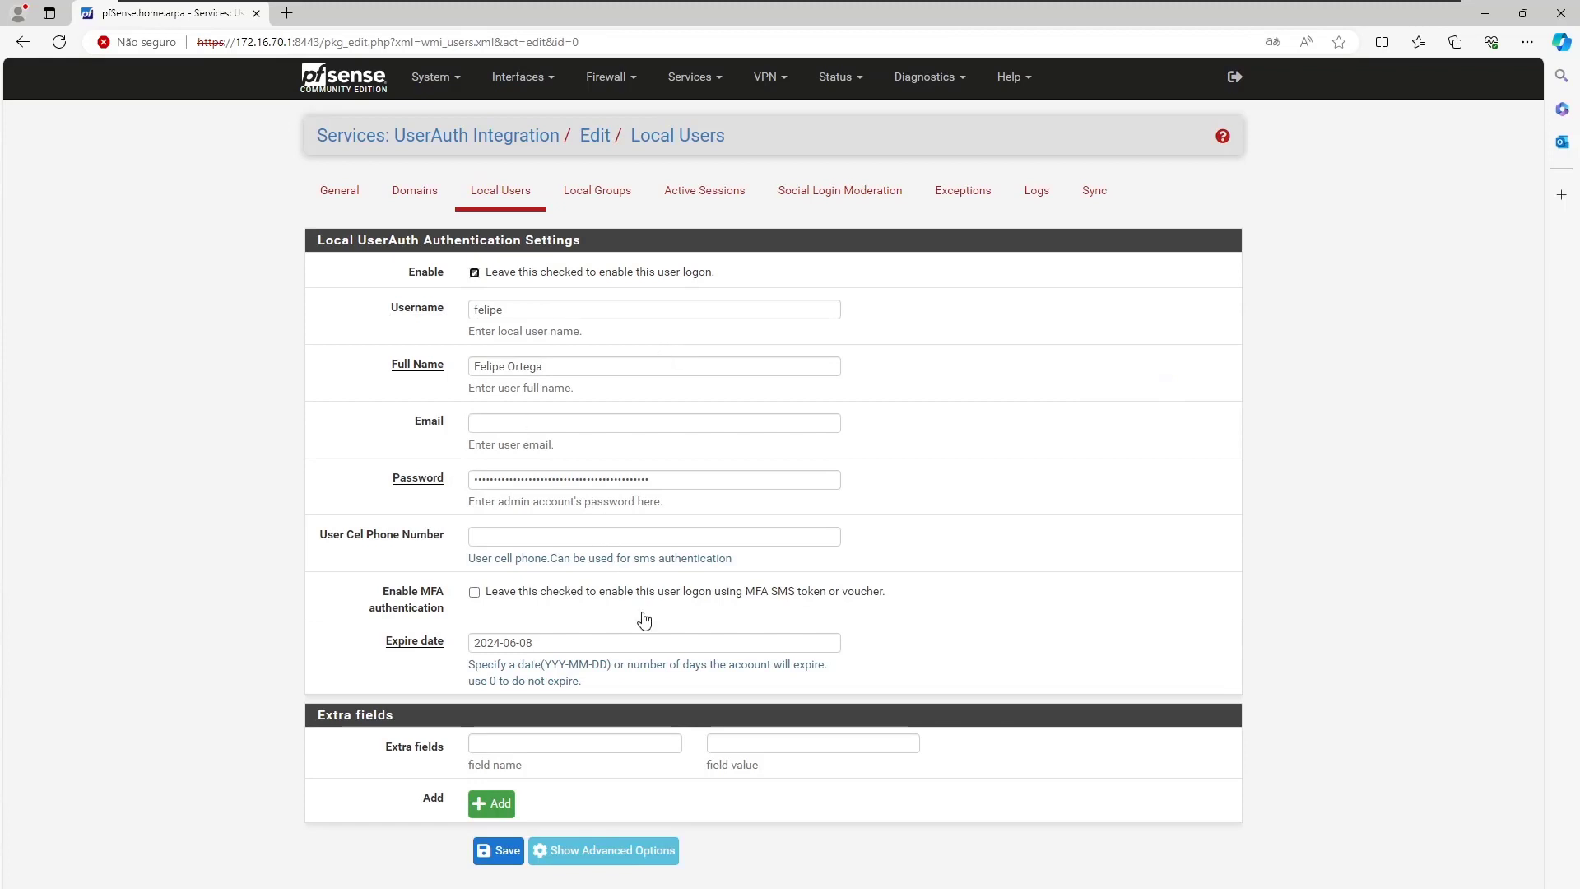
left_click(583, 851)
scroll(583, 835, "down", 2)
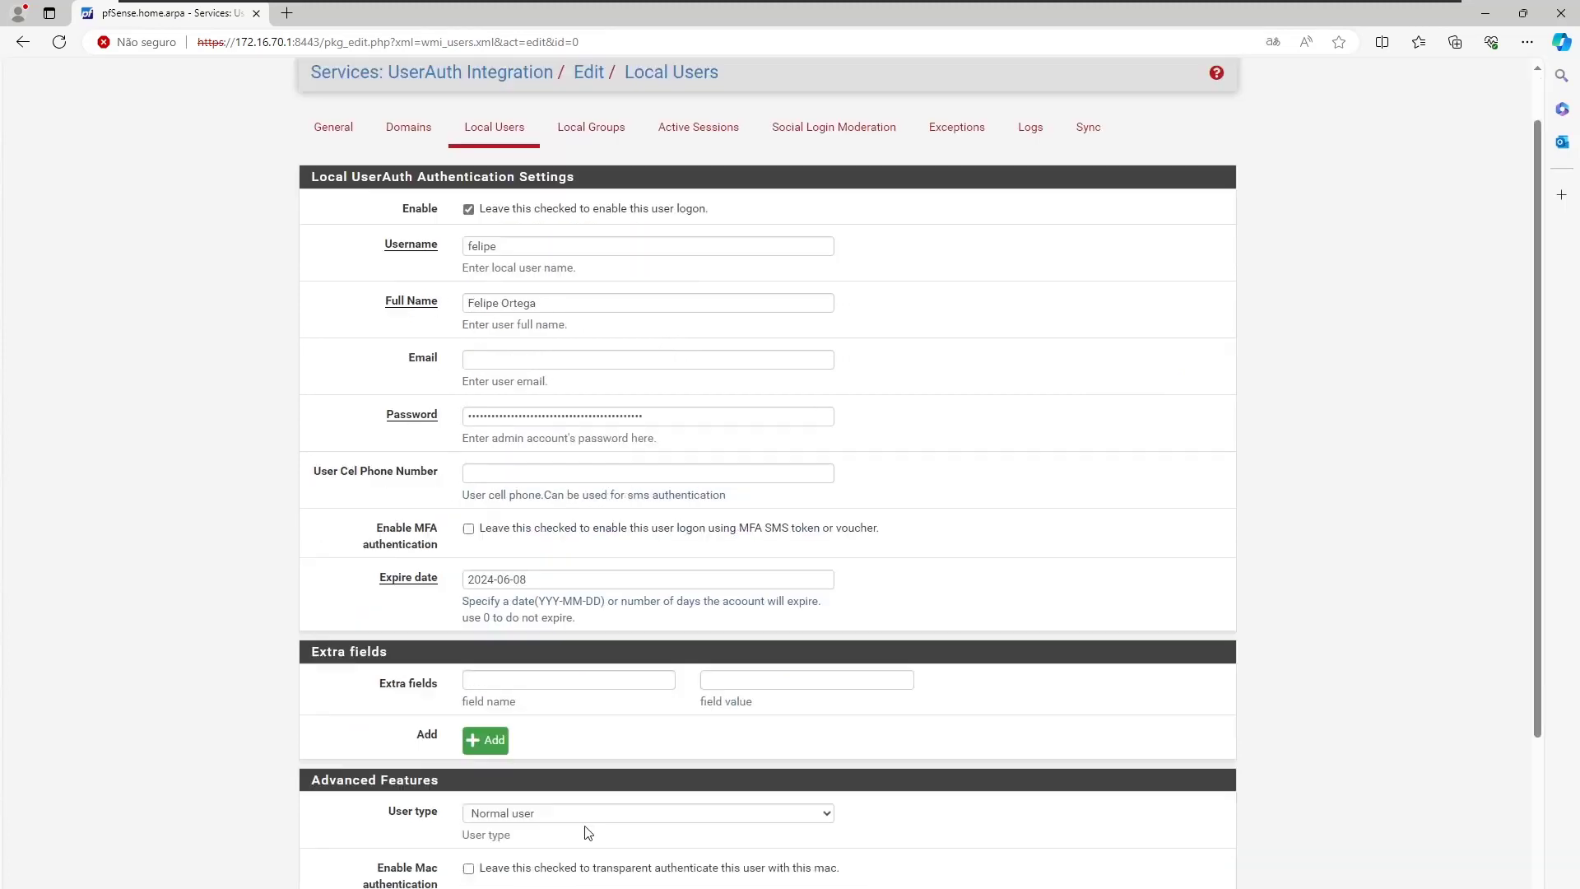
left_click(536, 742)
left_click(520, 778)
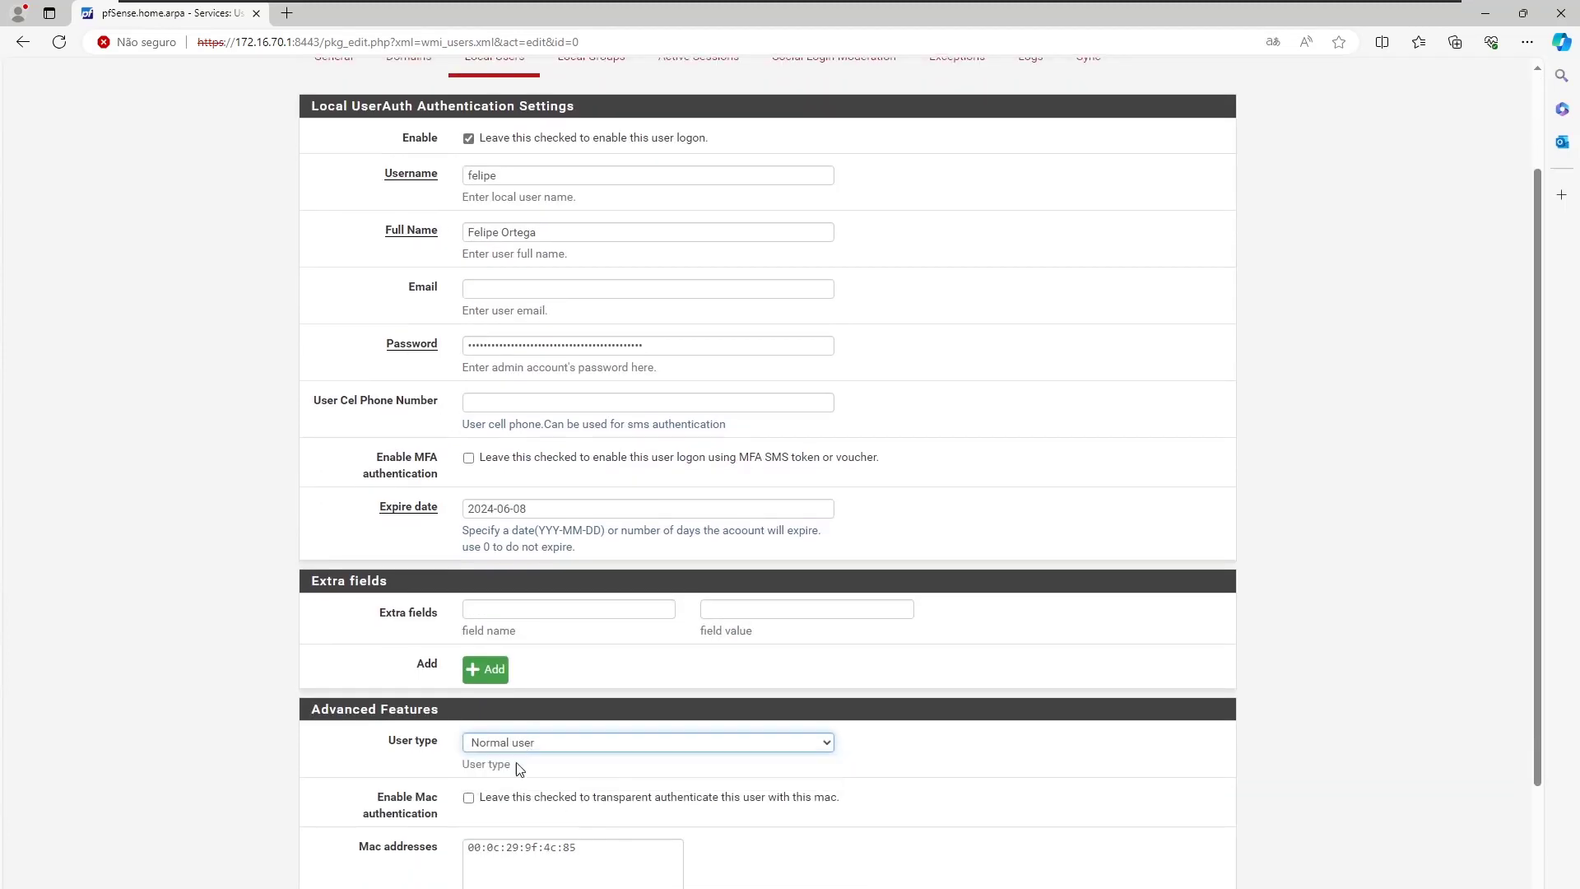
Set the user's Expire date to 0, enable MFA authentication, and save.
triple_click(531, 515)
key("BackSpace")
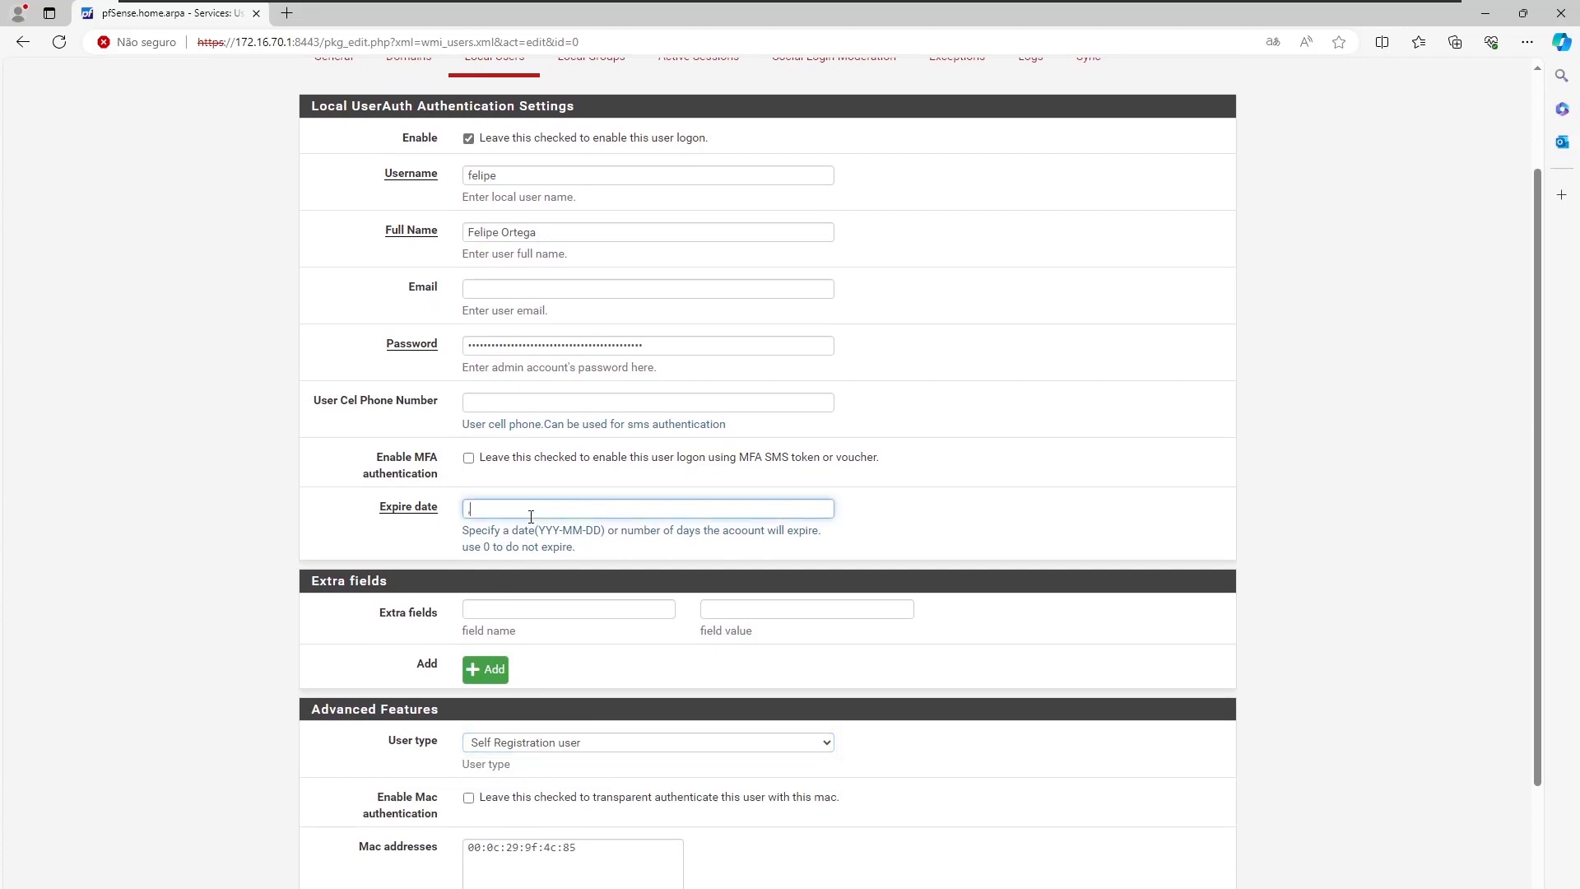
type("0")
left_click(488, 459)
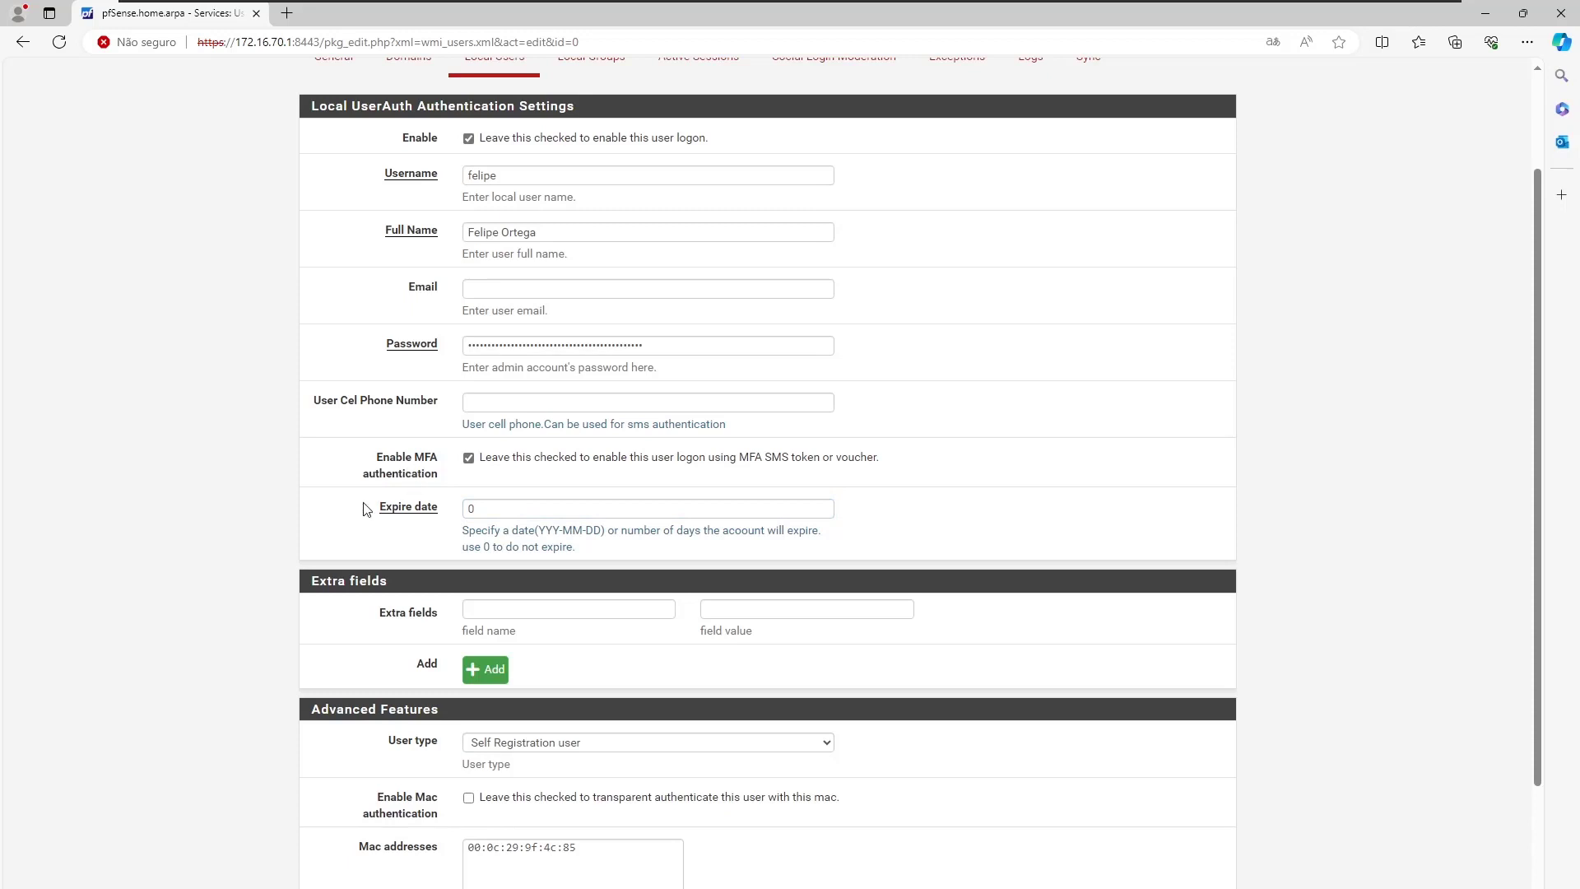
scroll(369, 542, "down", 2)
scroll(369, 542, "up", 2)
left_click_drag(390, 459, 436, 480)
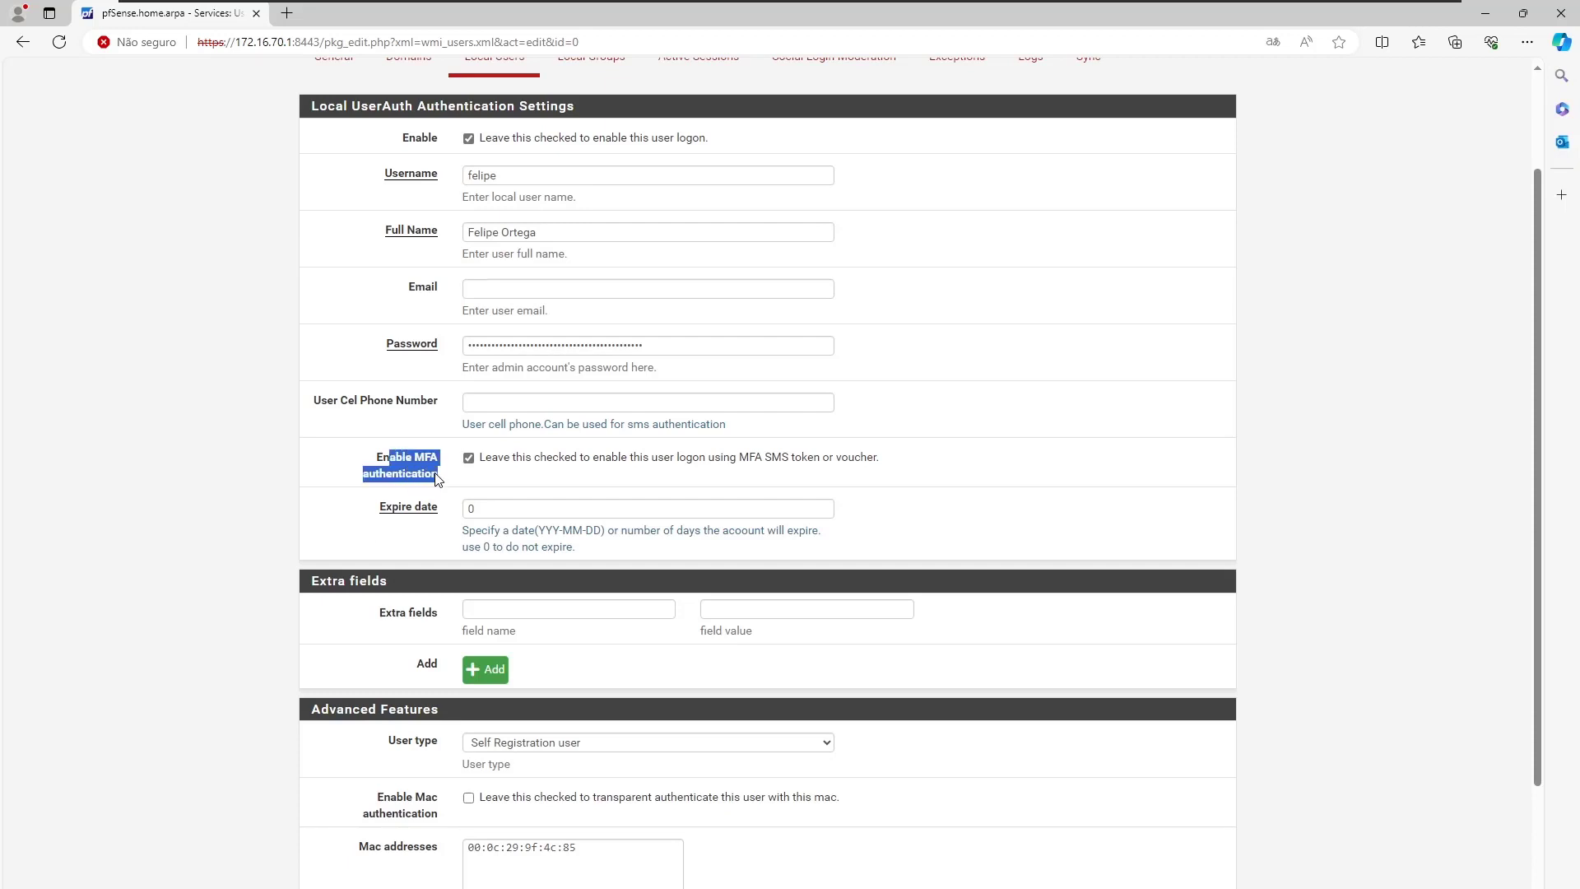
left_click(363, 497)
scroll(363, 499, "down", 3)
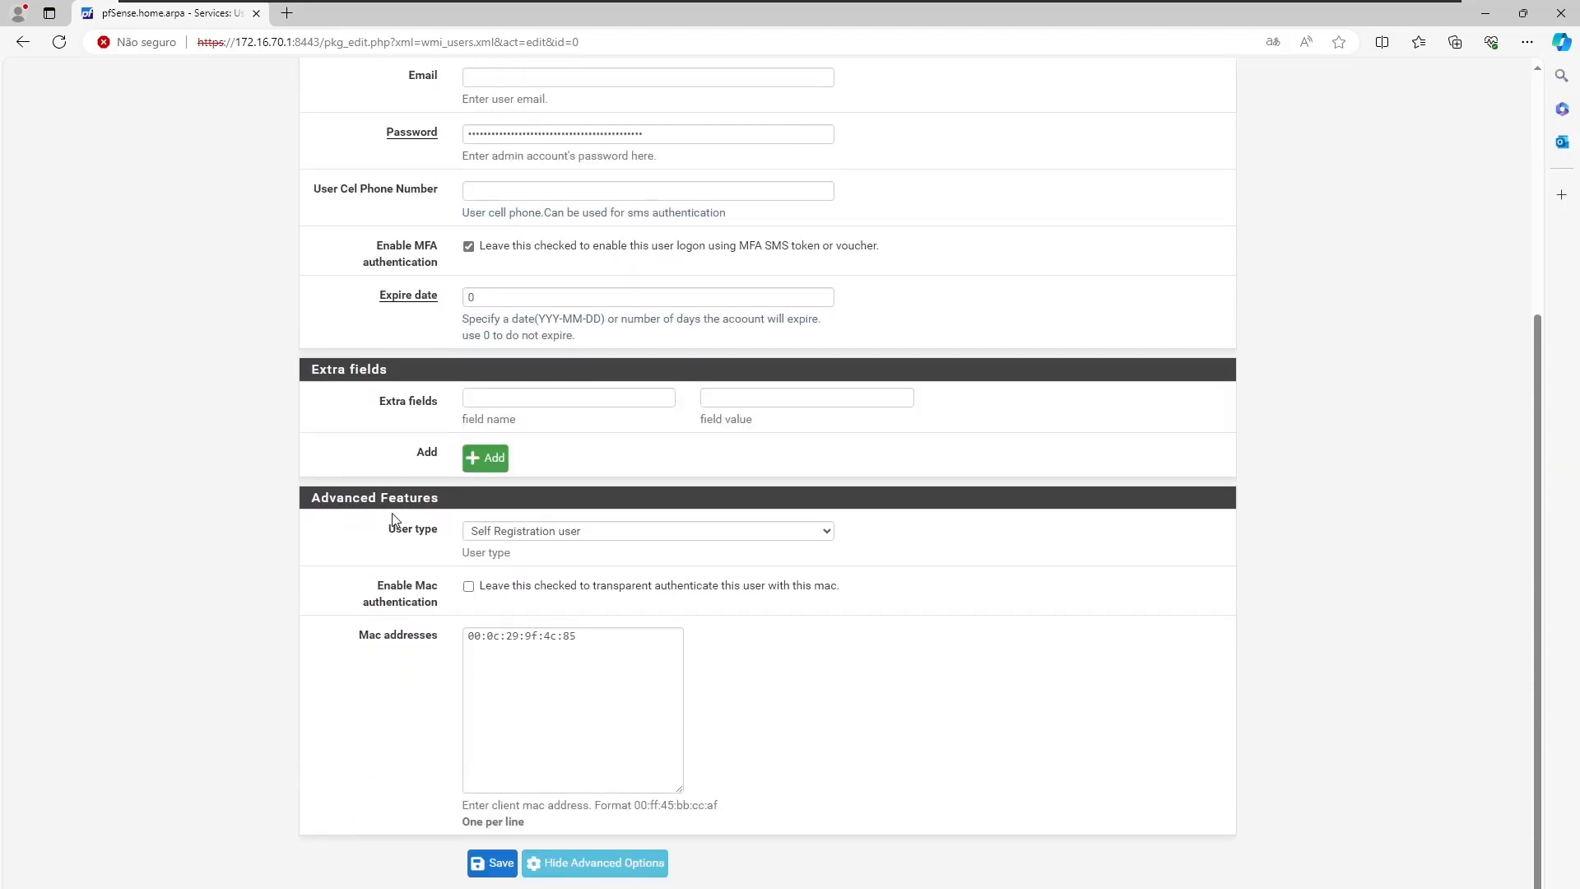
left_click(486, 862)
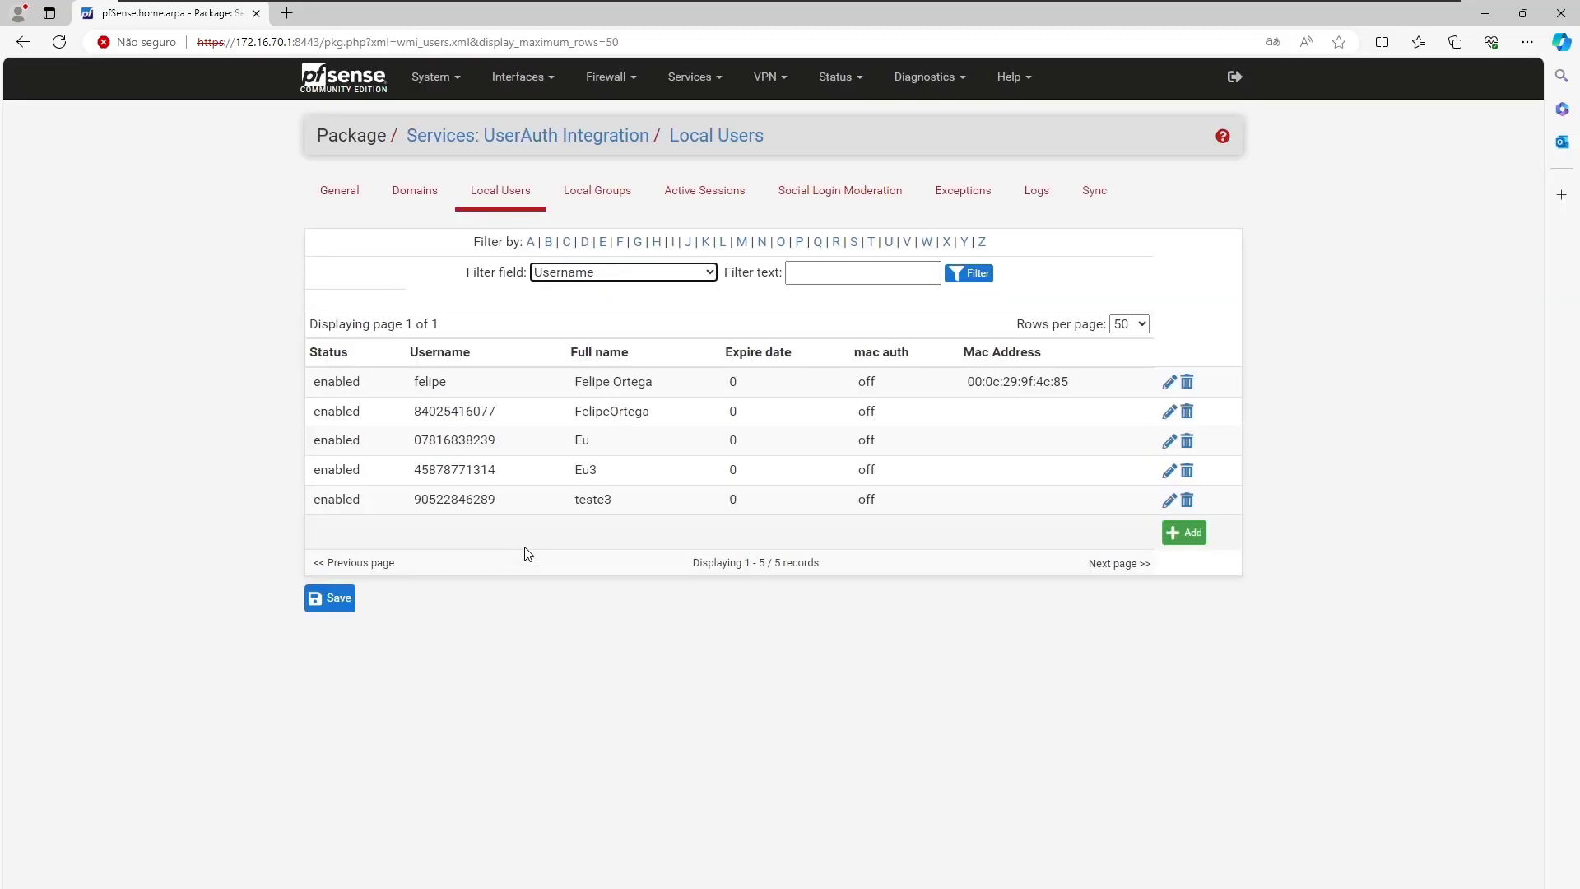
Disconnect the user's active captive portal session and open a new browser tab.
left_click(709, 199)
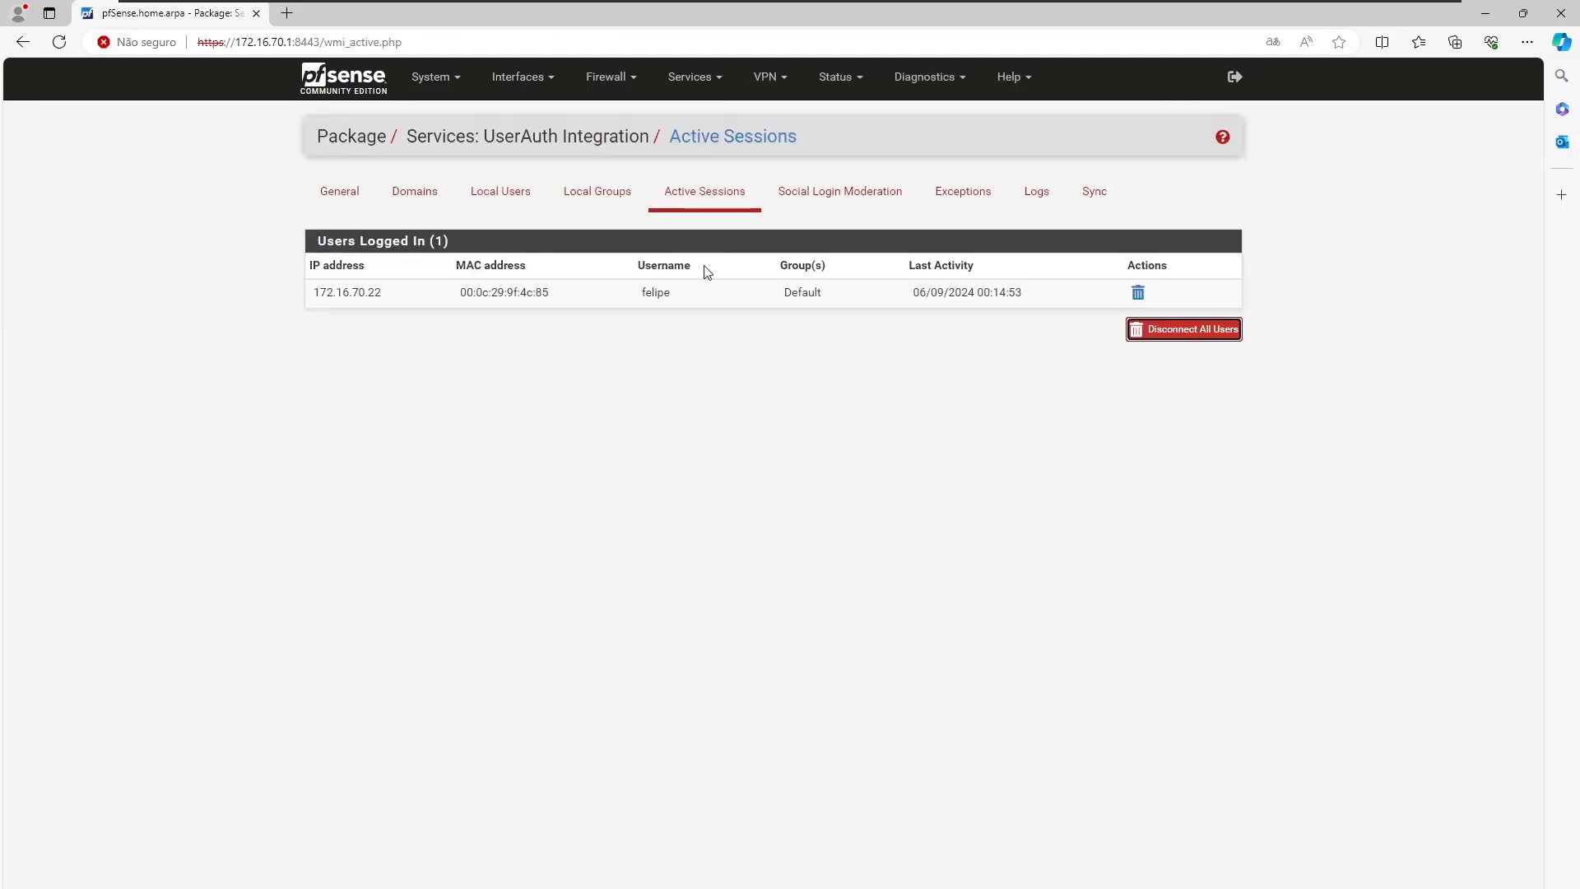
left_click(1139, 295)
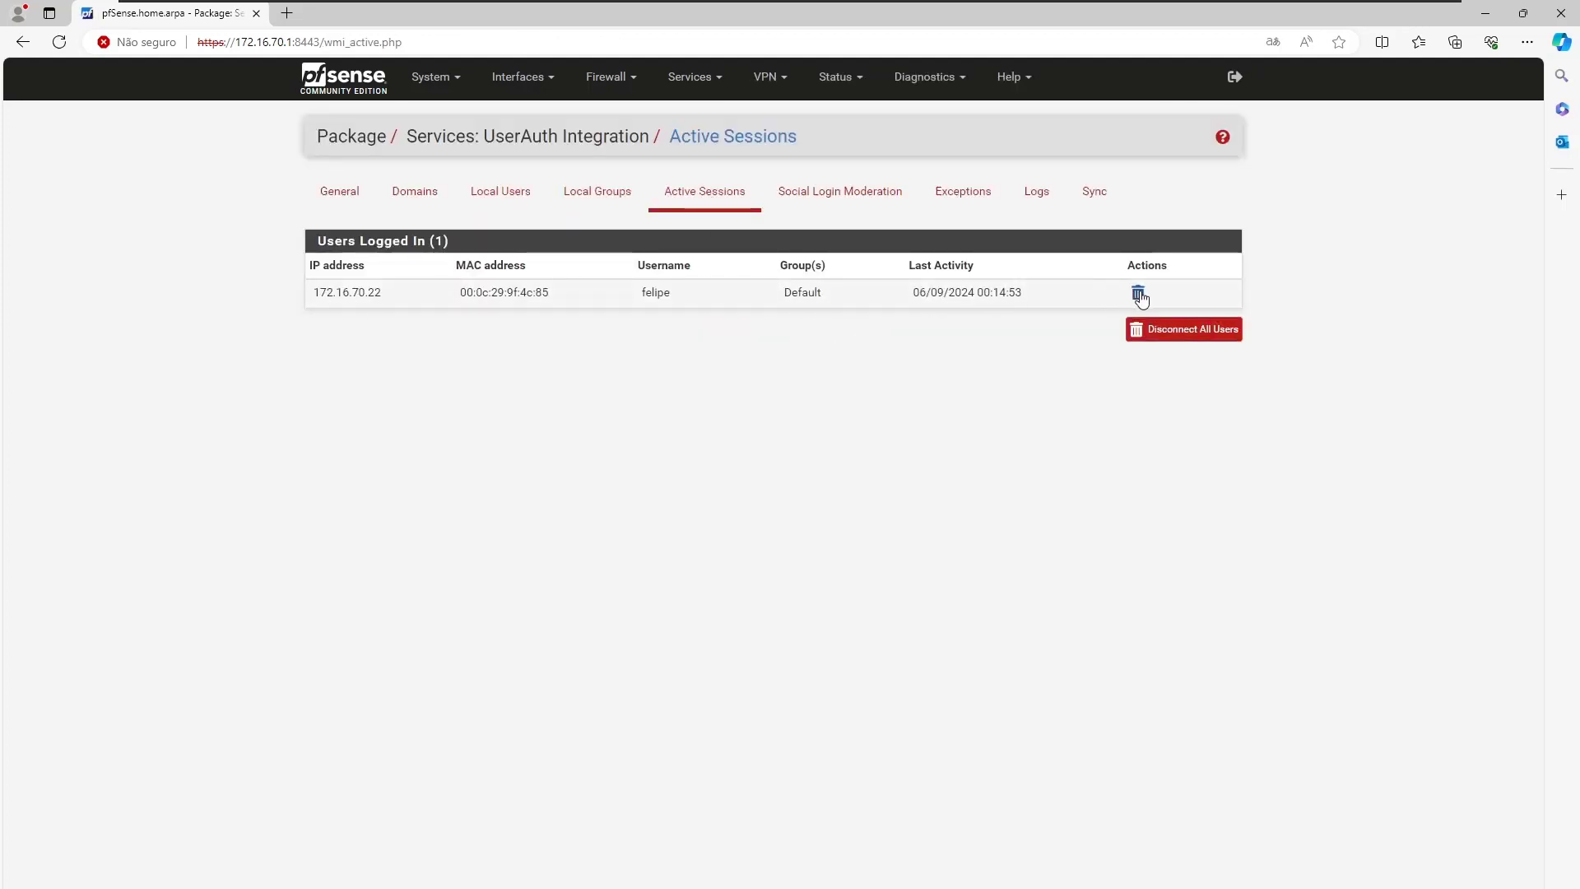
left_click(838, 136)
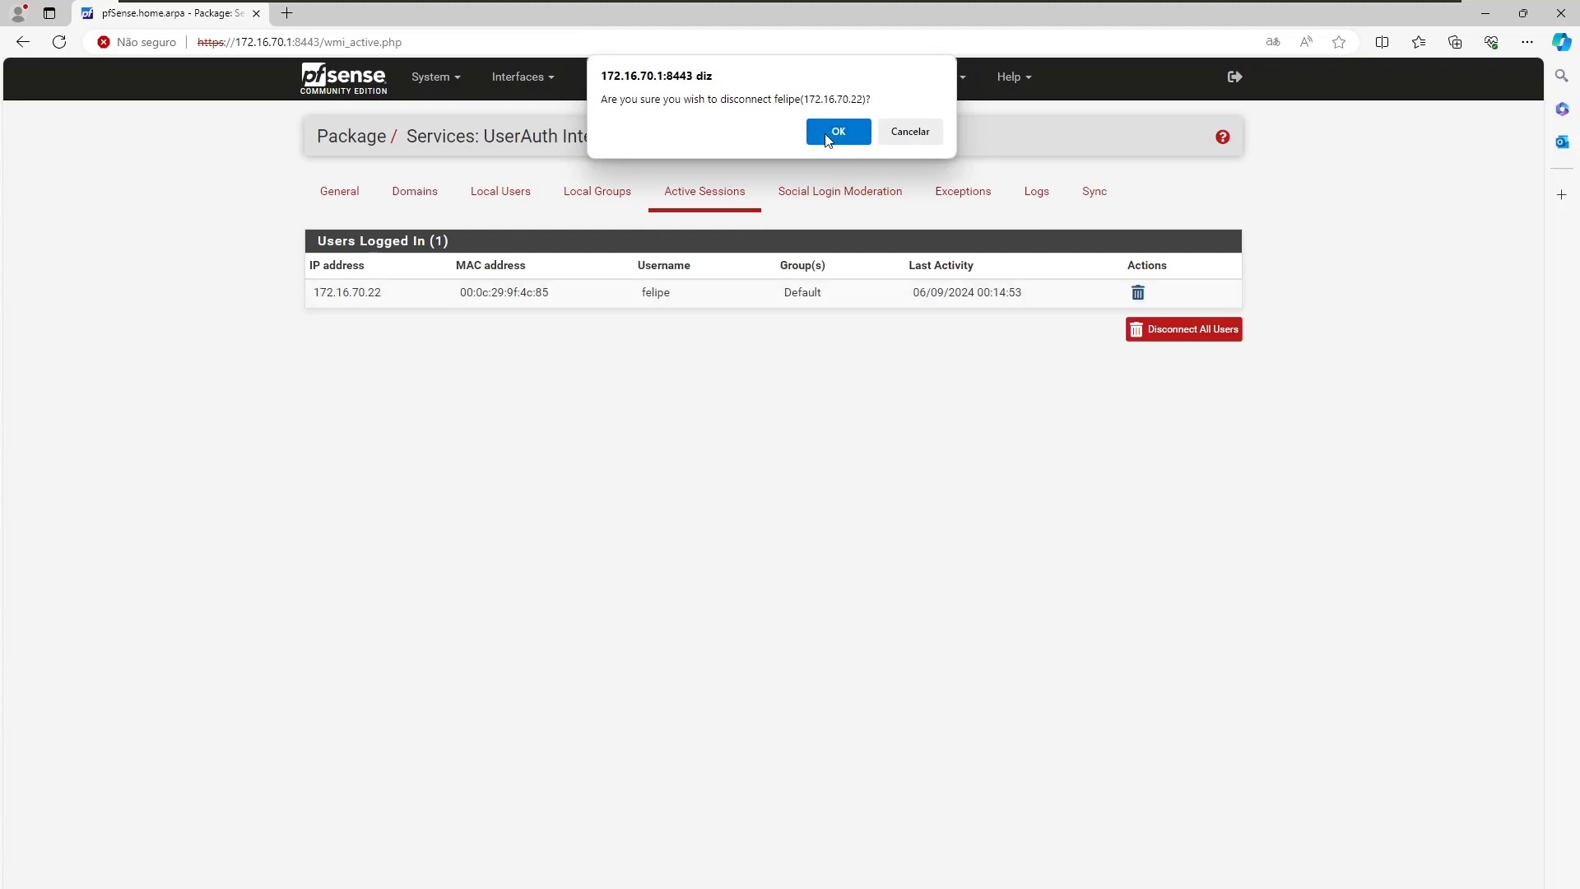
left_click(286, 15)
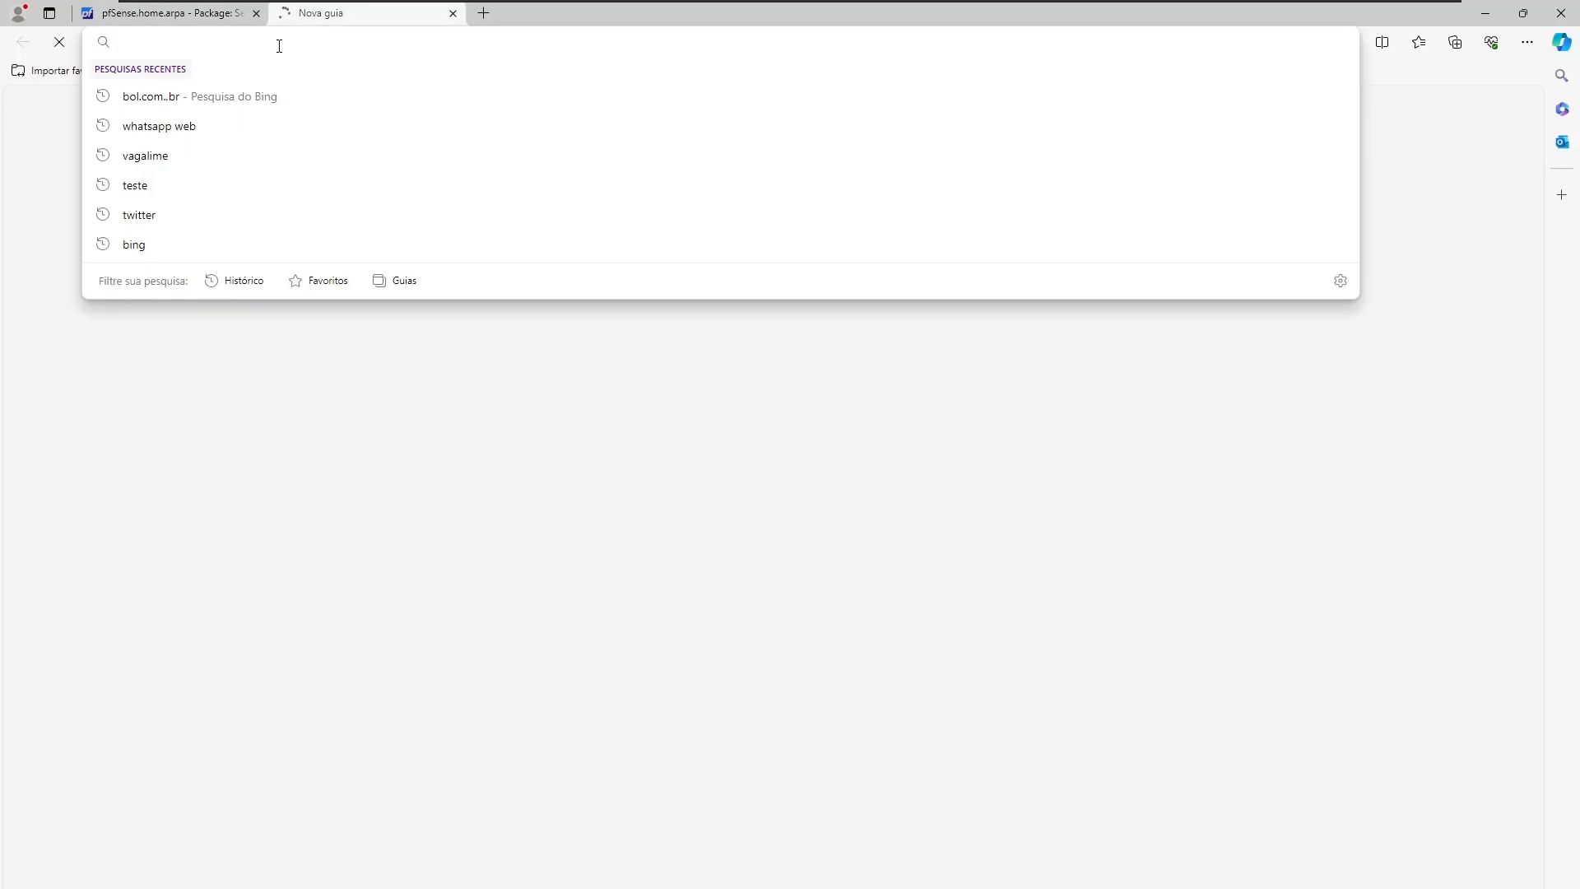
Load the UserAuth captive portal and submit the local user's username and password.
type("https")
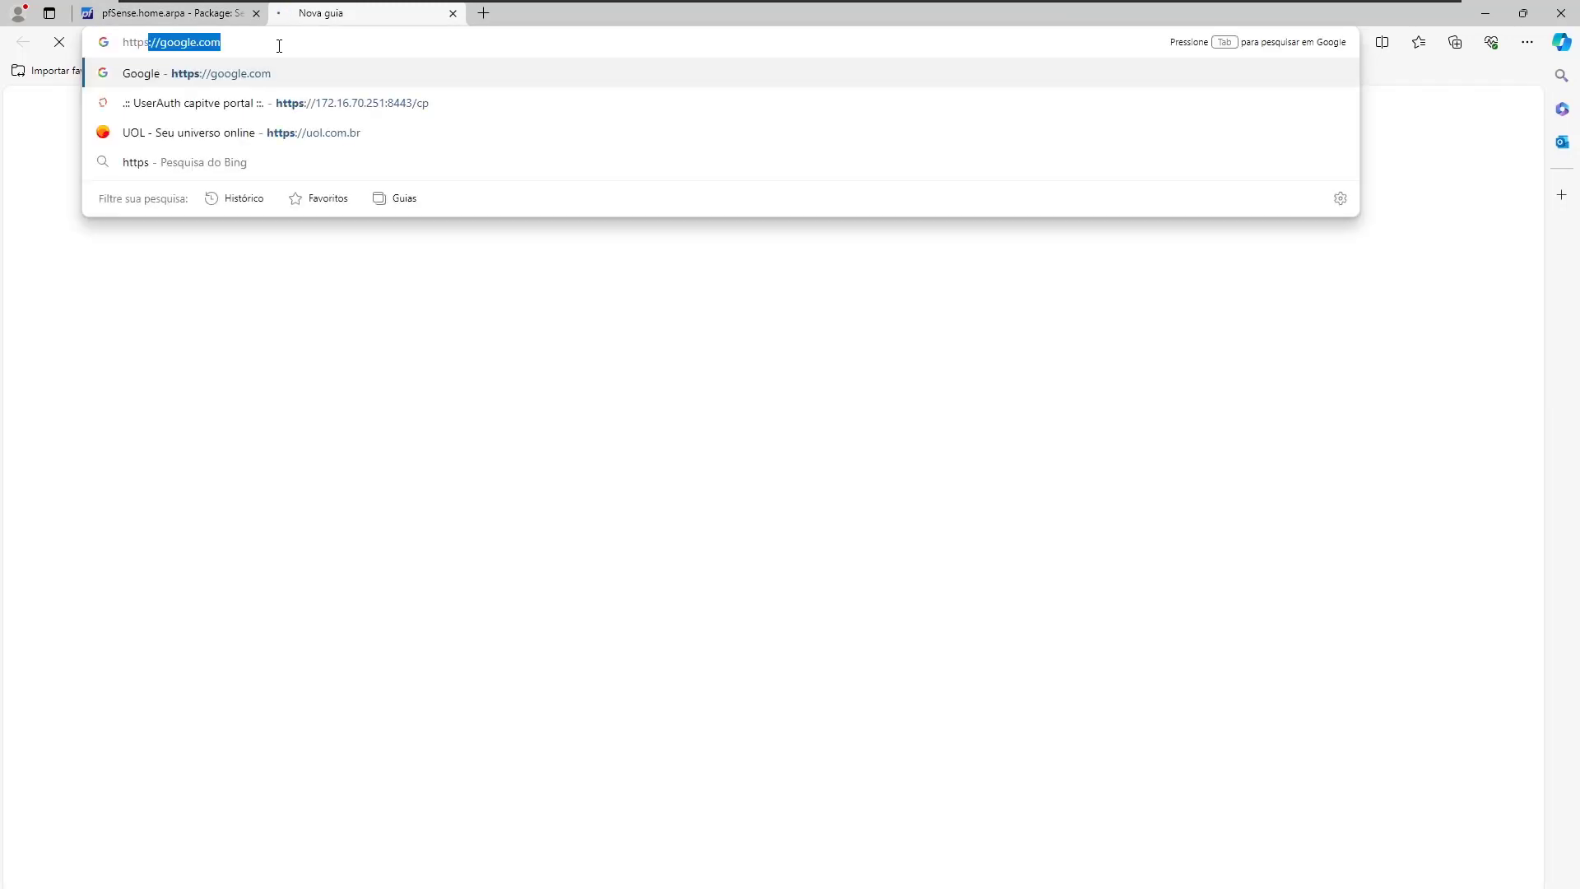
key("Down")
key("Return")
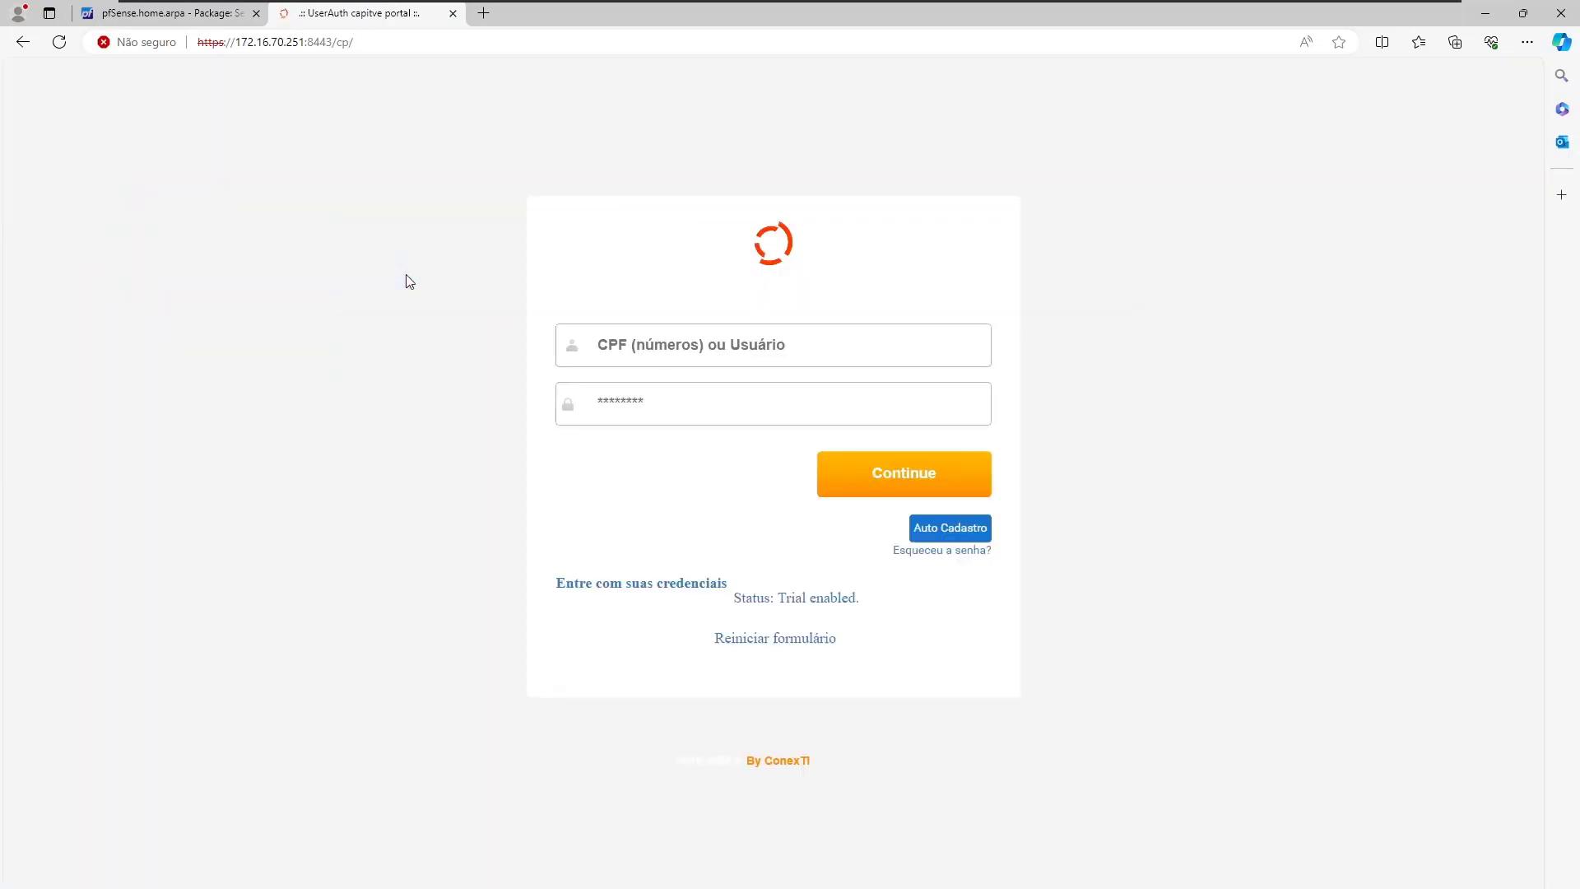
left_click(619, 336)
left_click(619, 346)
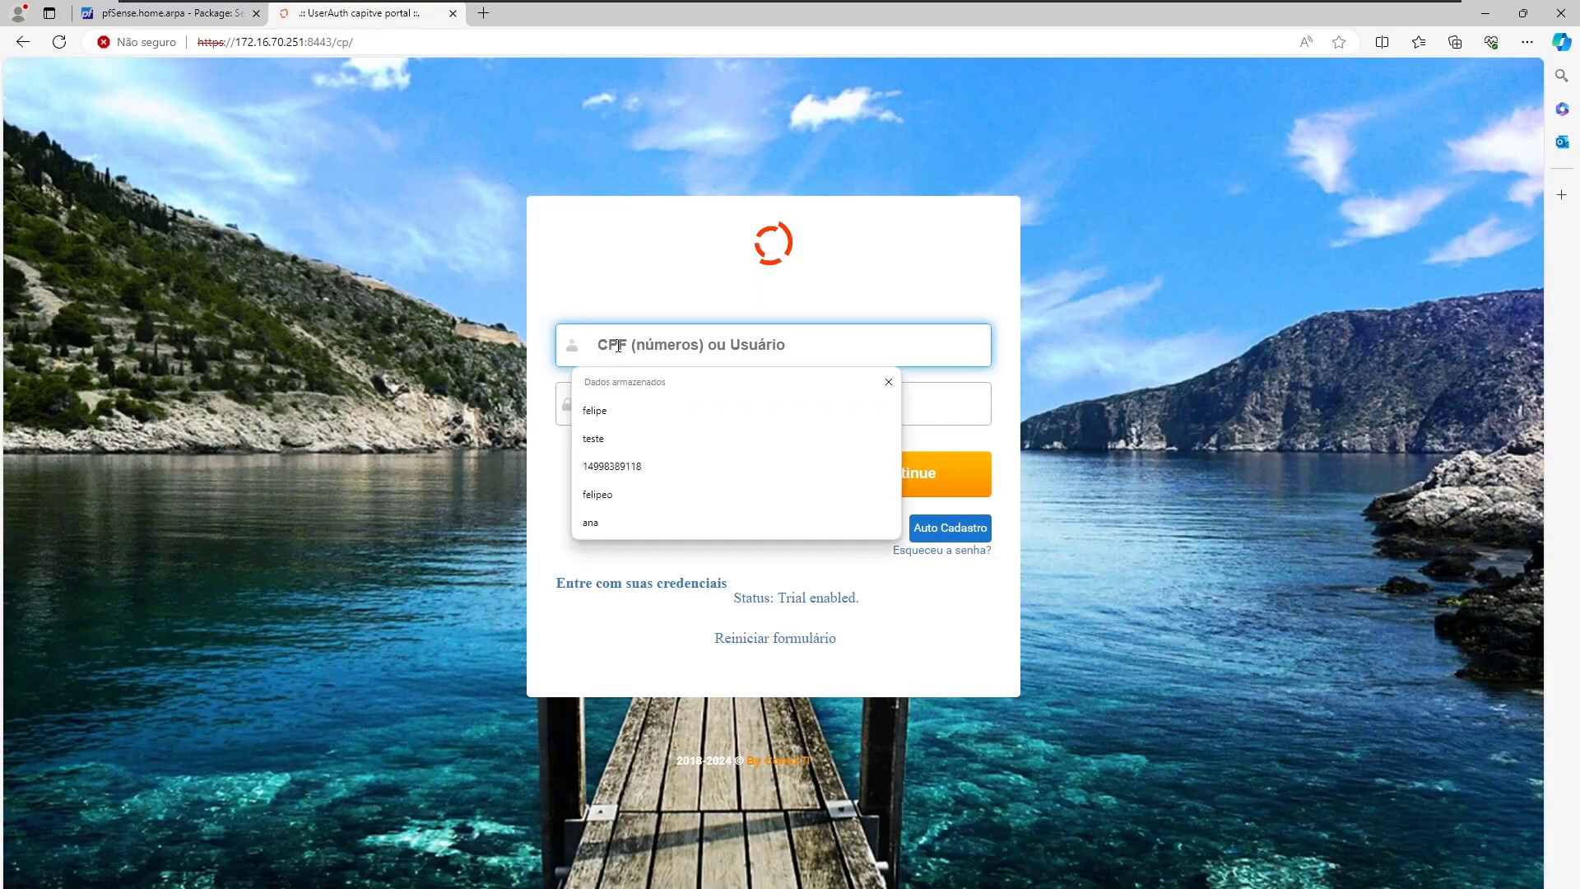
type("felipe")
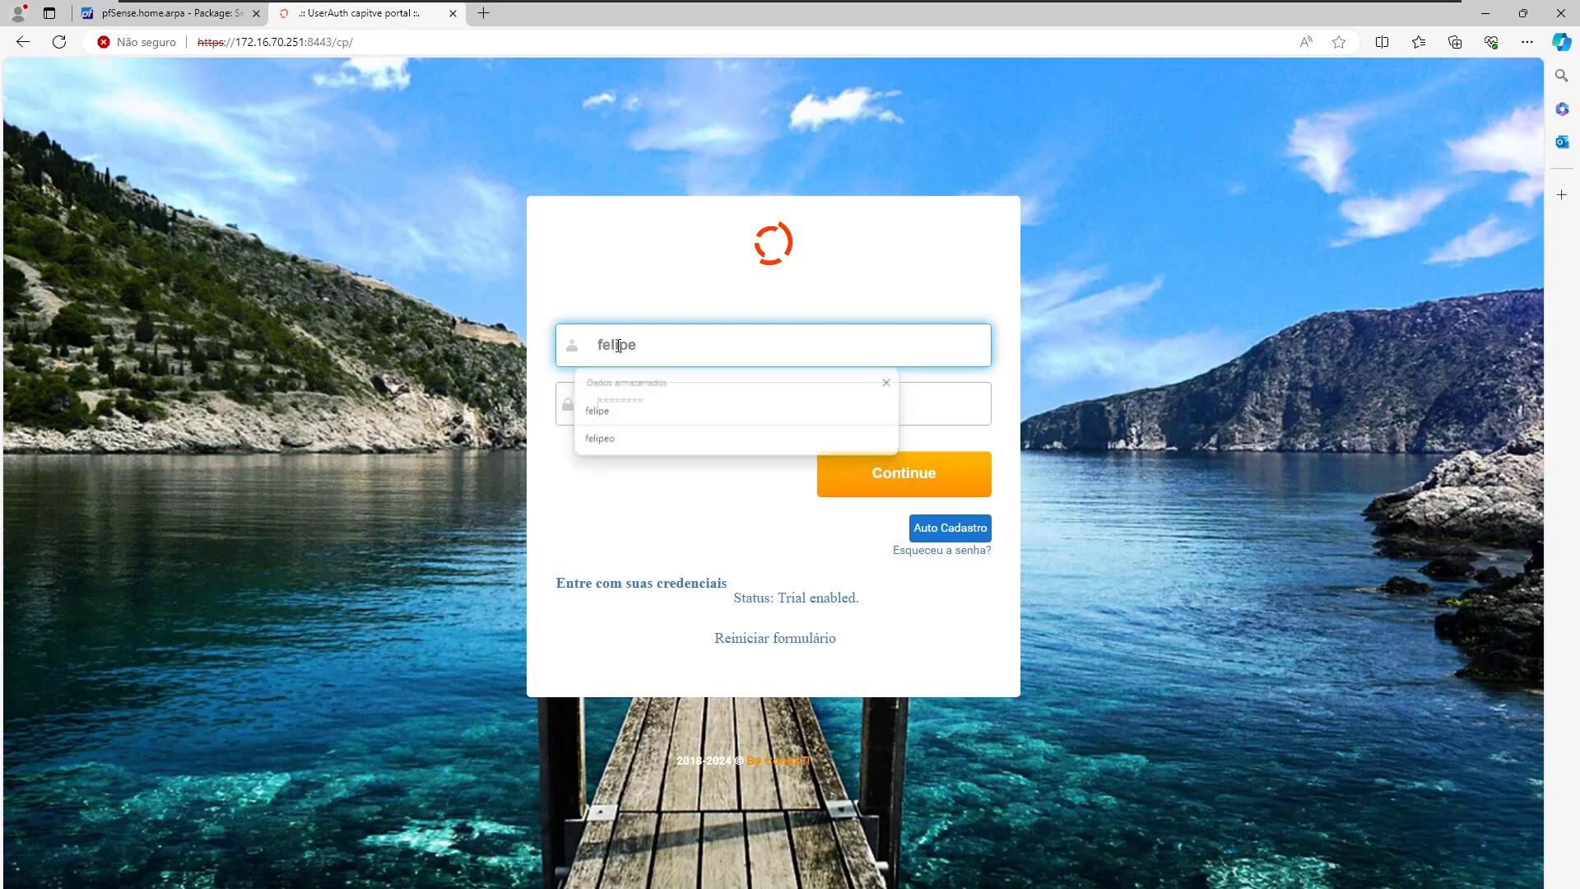
key("Tab")
type("123")
key("Return")
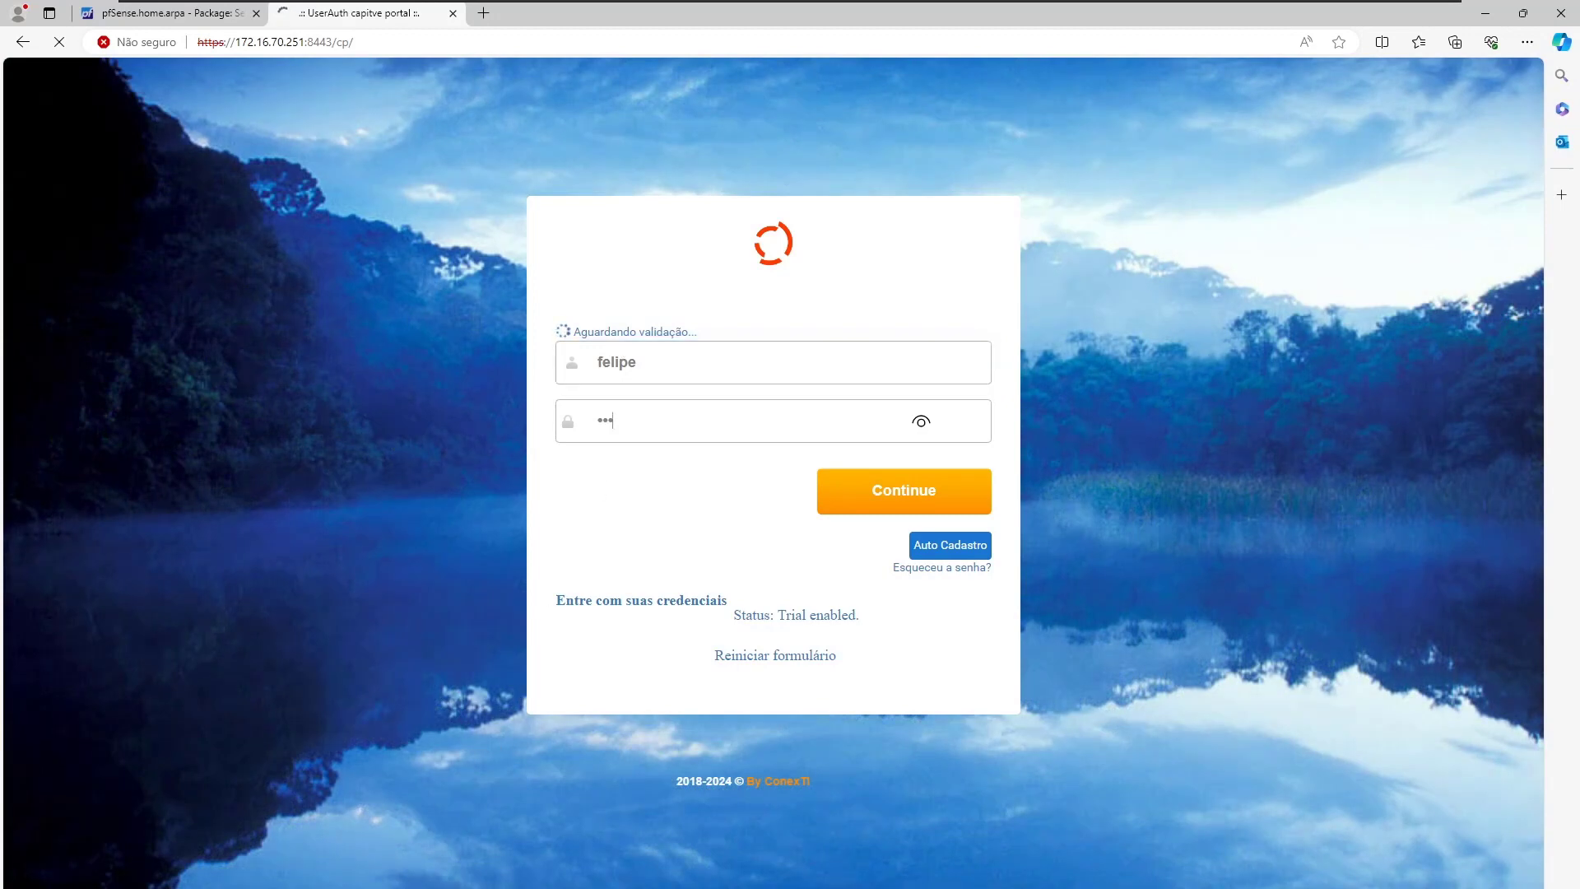
key("alt+Tab")
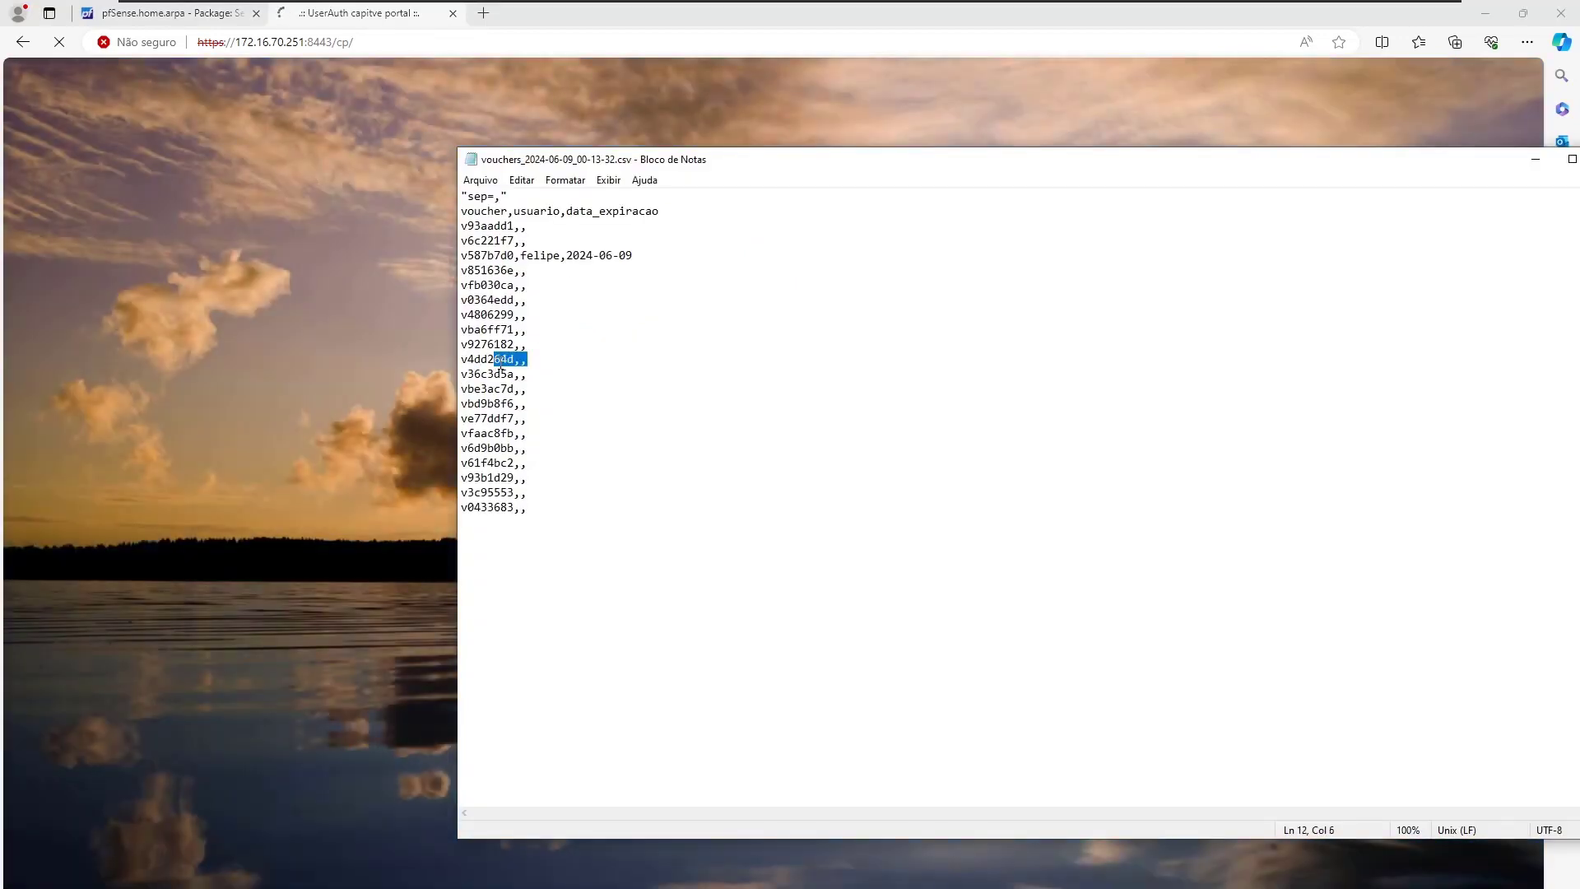
Pick an unused voucher code from the vouchers CSV, settling on line 11's code.
left_click_drag(459, 376, 514, 375)
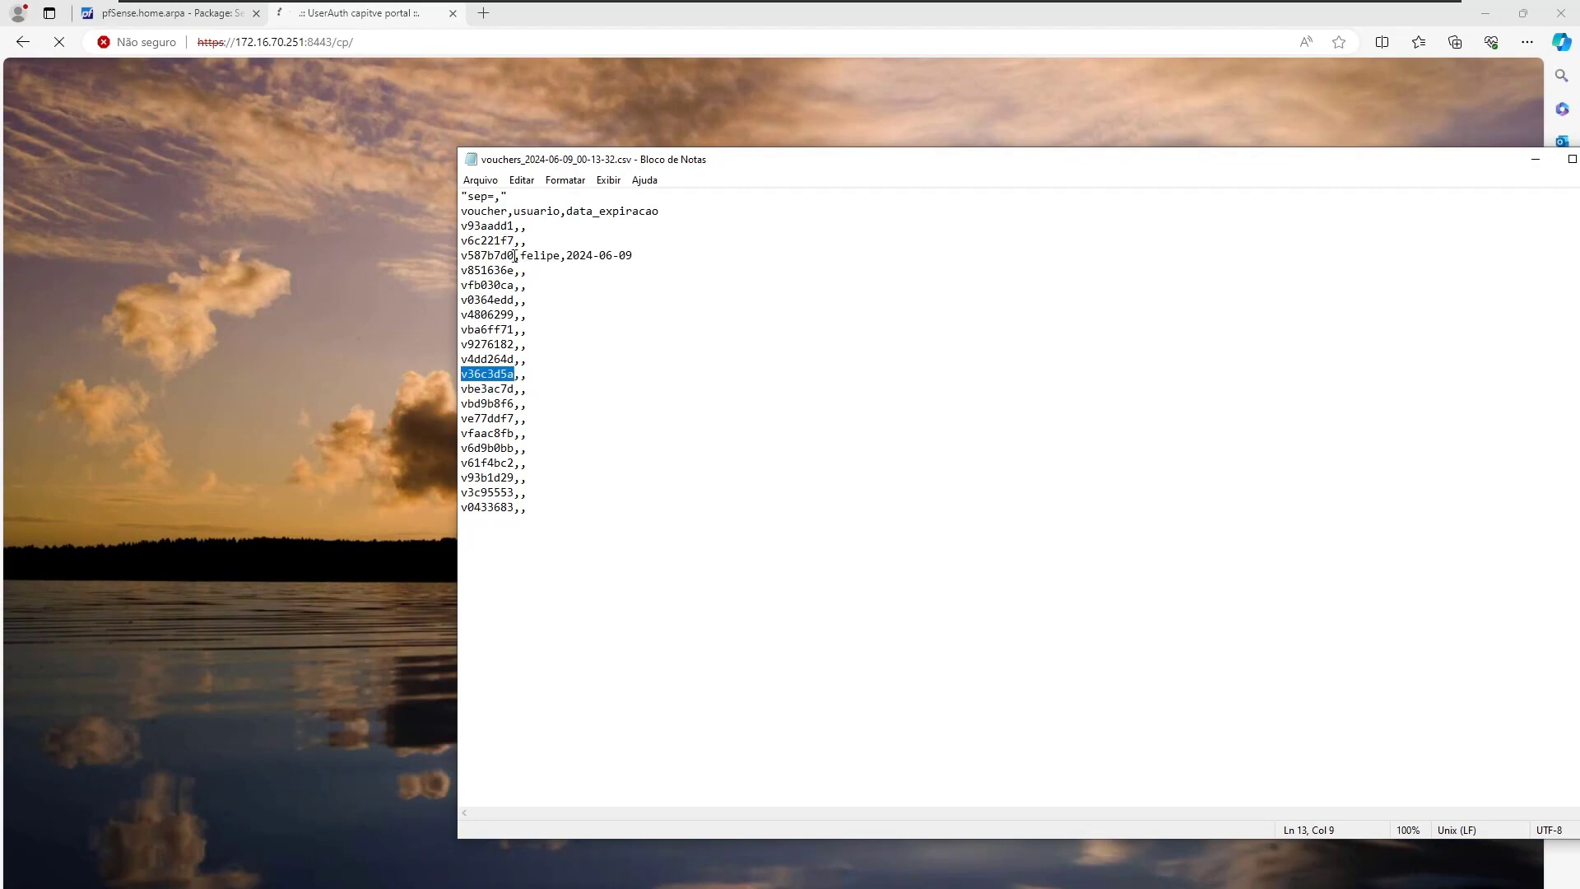
left_click_drag(515, 256, 460, 258)
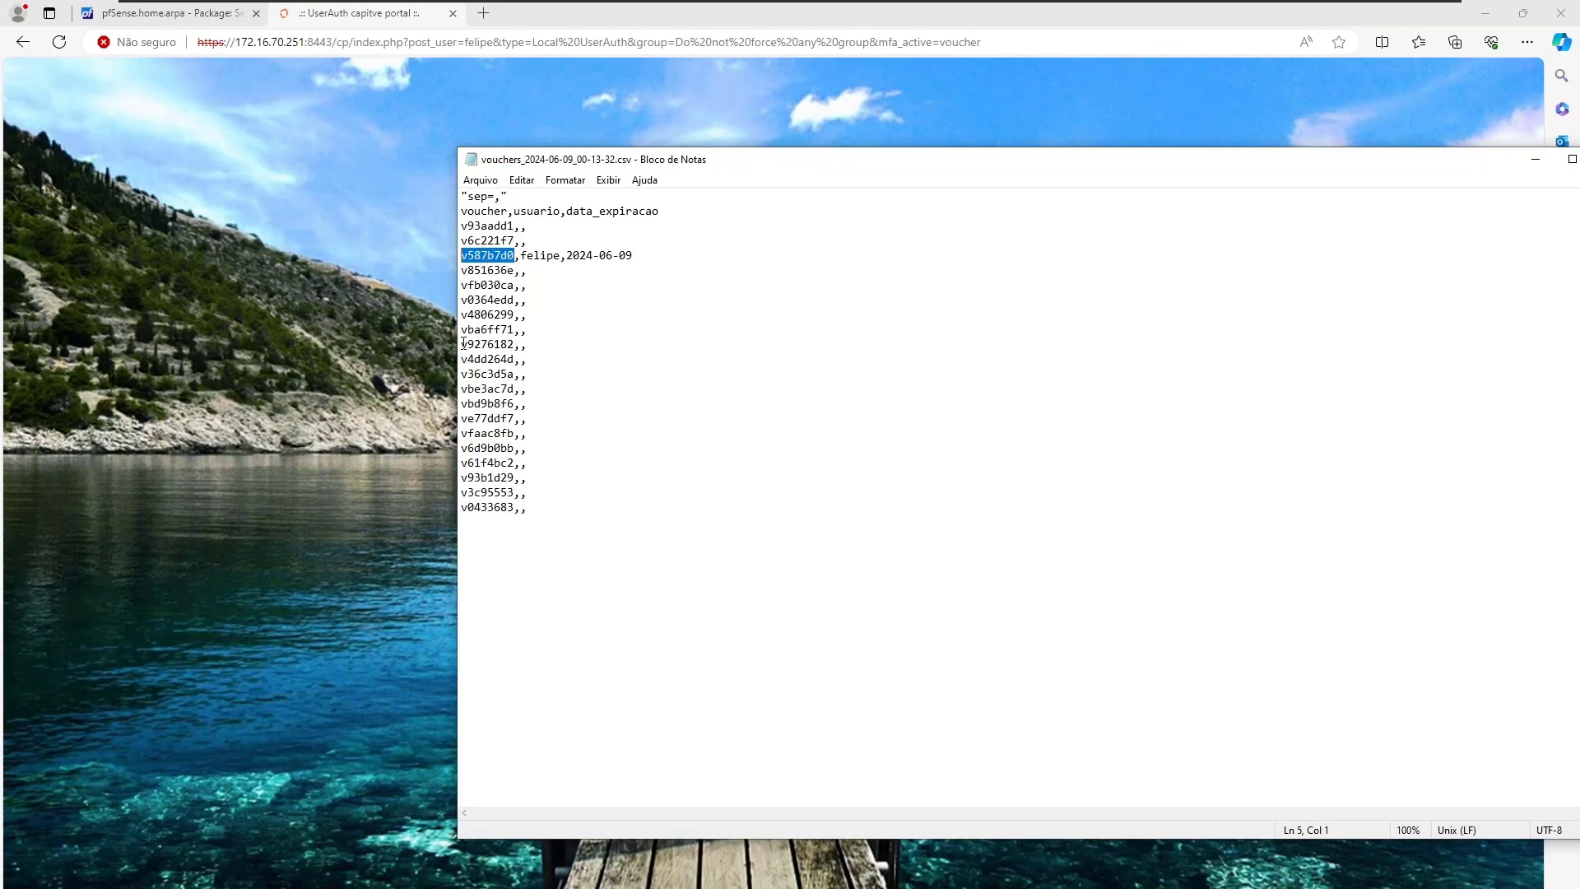
left_click_drag(461, 345, 513, 345)
key("ctrl+c")
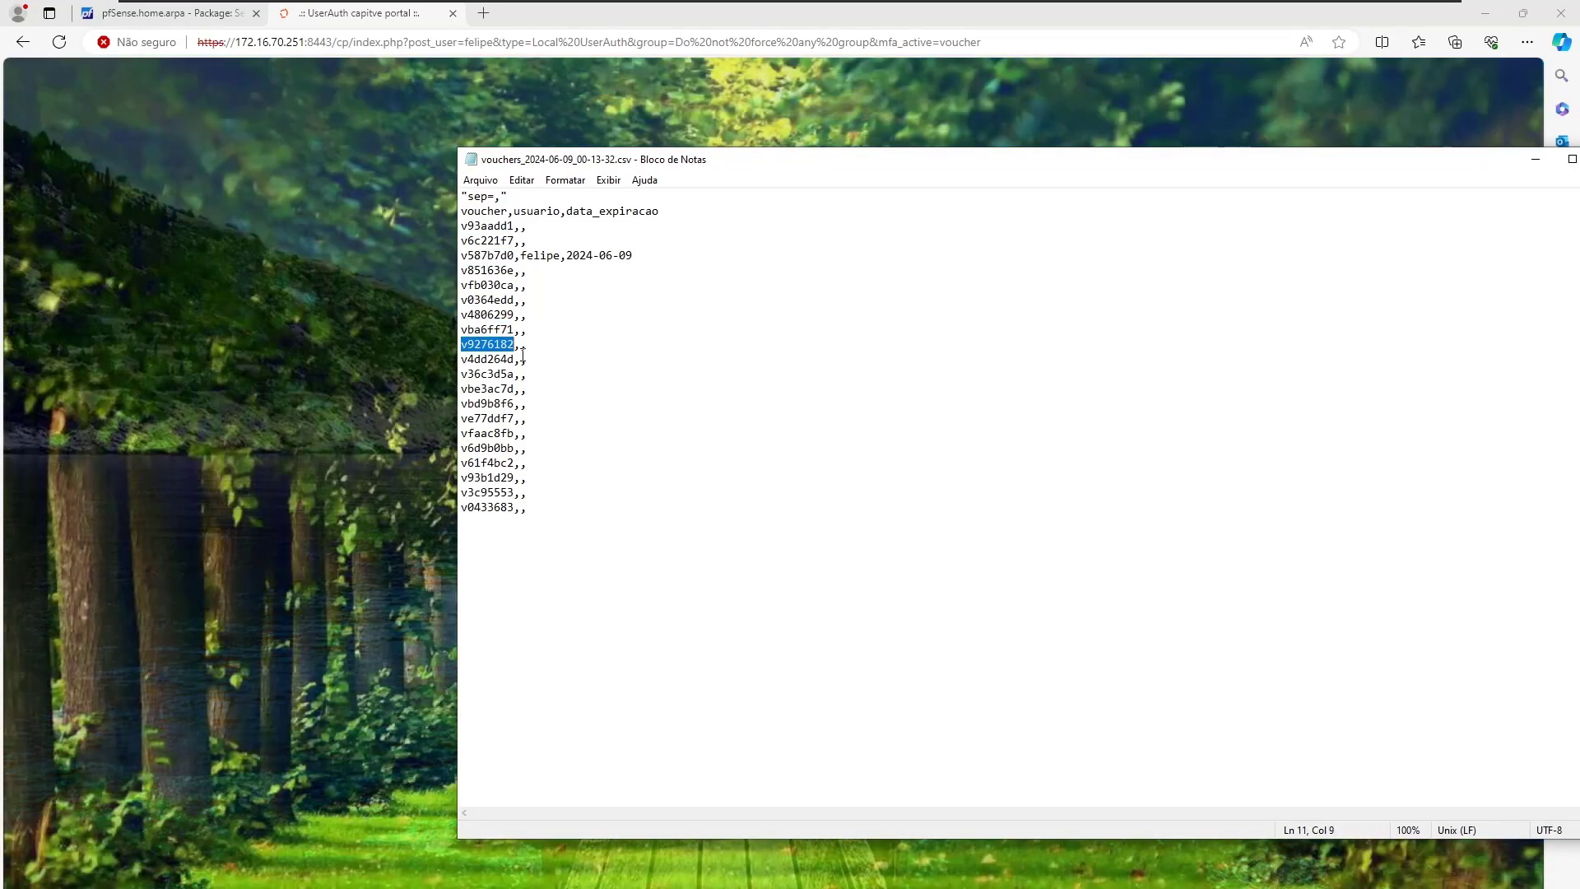
left_click(401, 380)
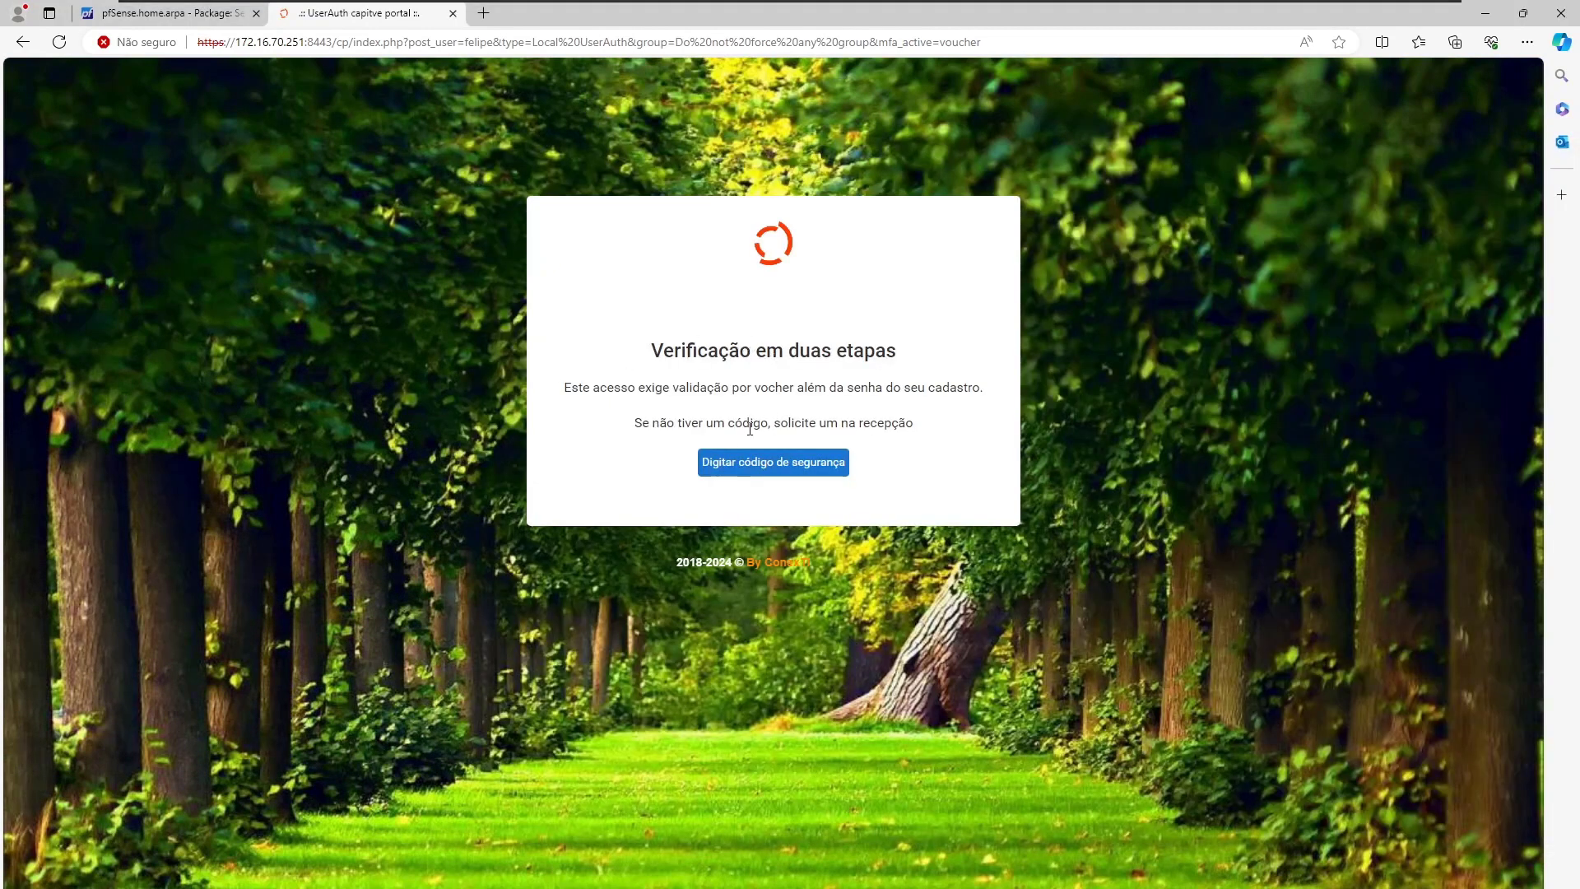
Paste the chosen voucher as the security code and submit it to finish two-step login.
left_click(768, 466)
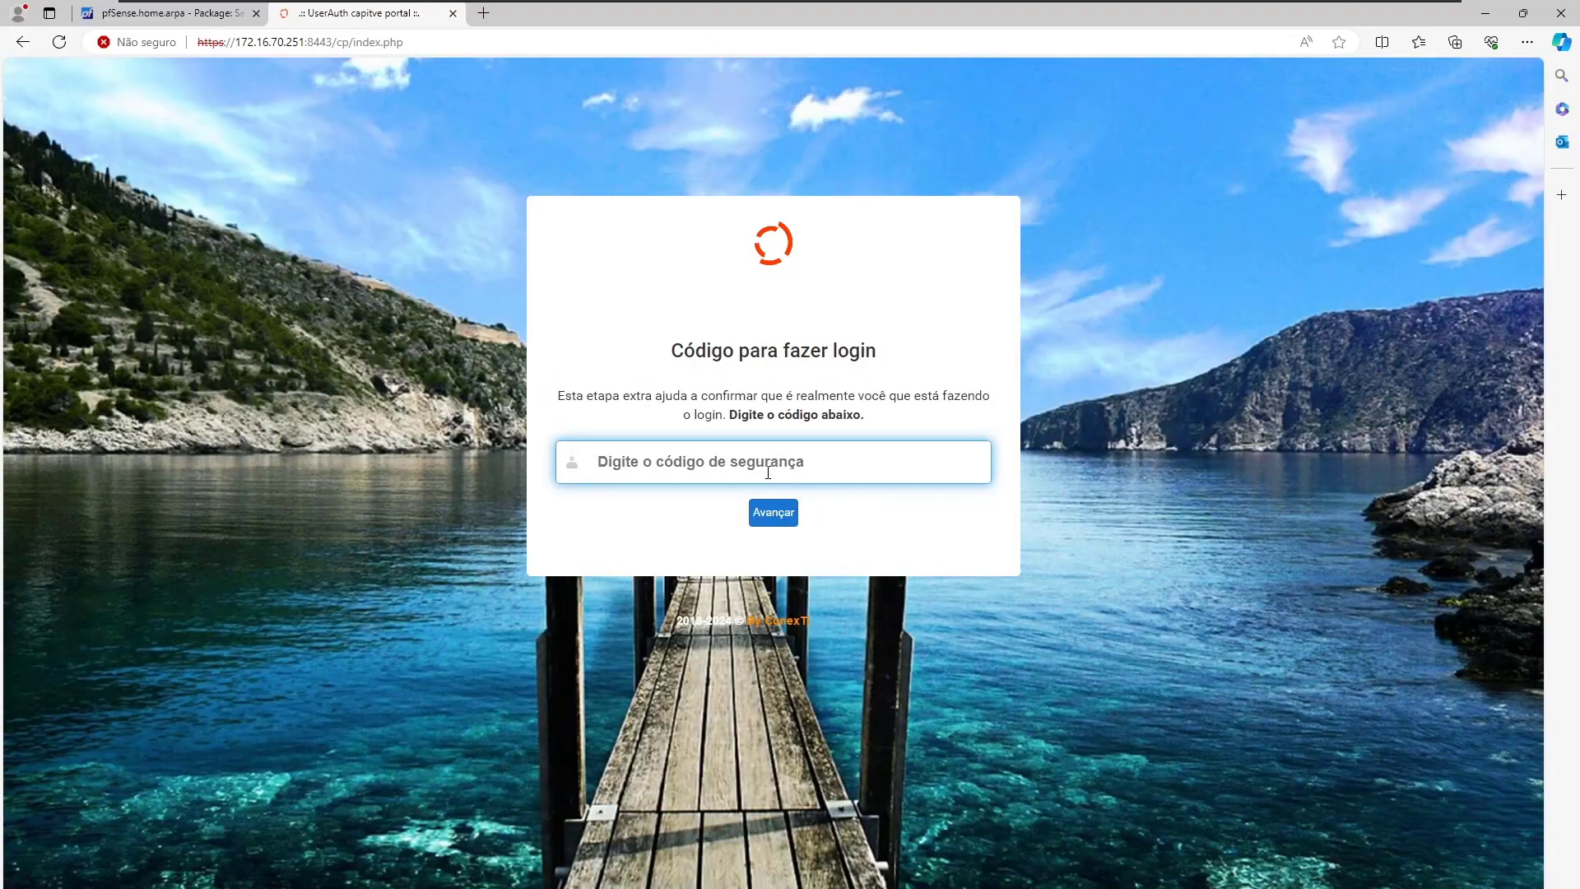
left_click(768, 470)
key("ctrl+v")
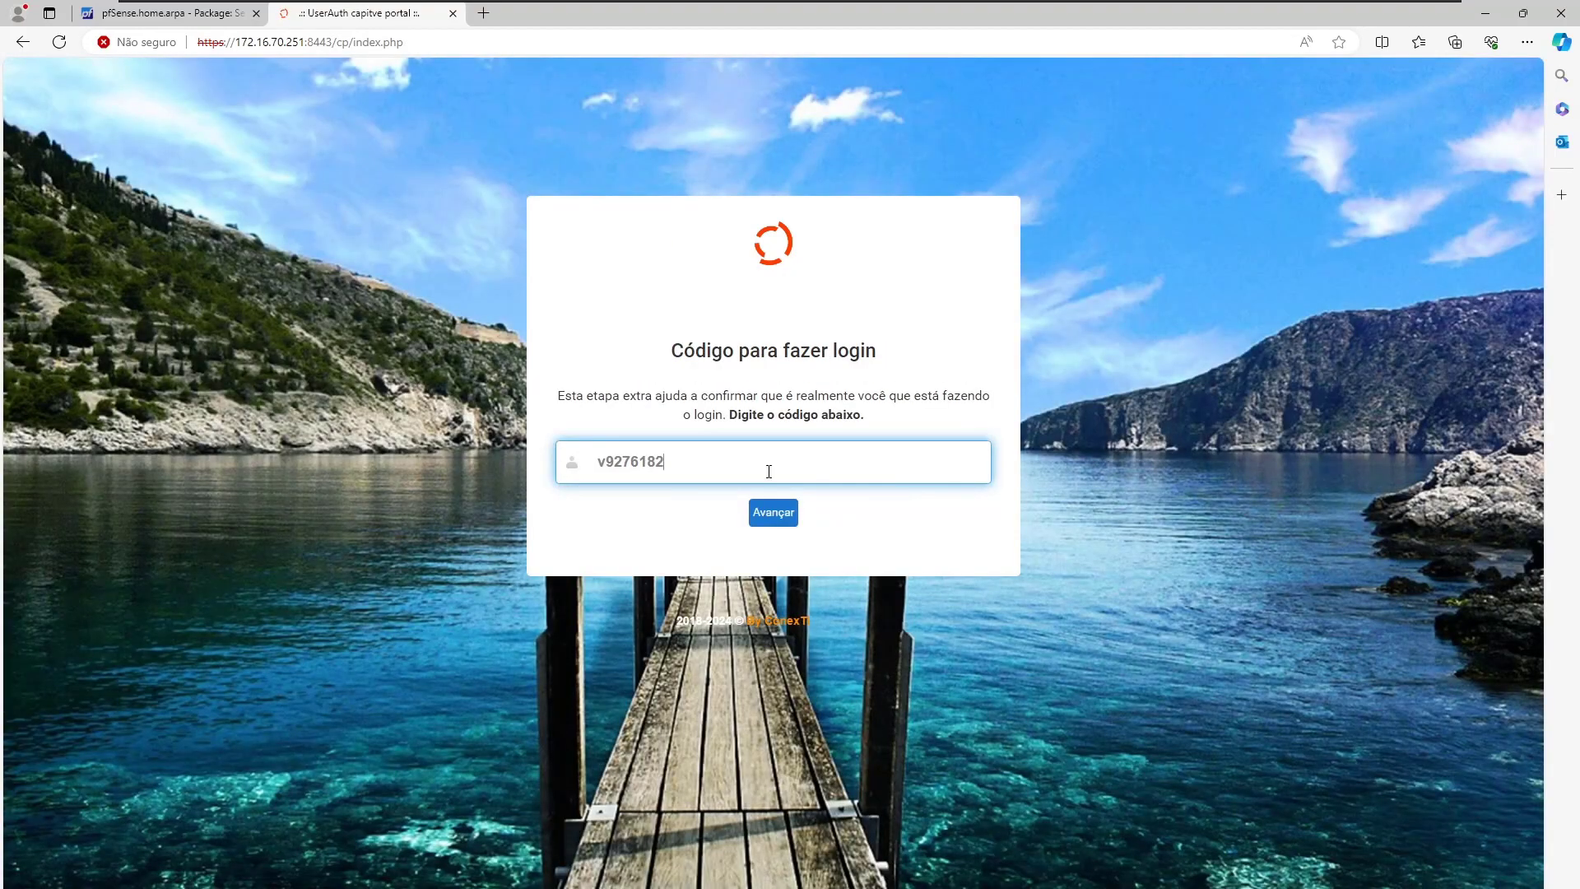
left_click(773, 513)
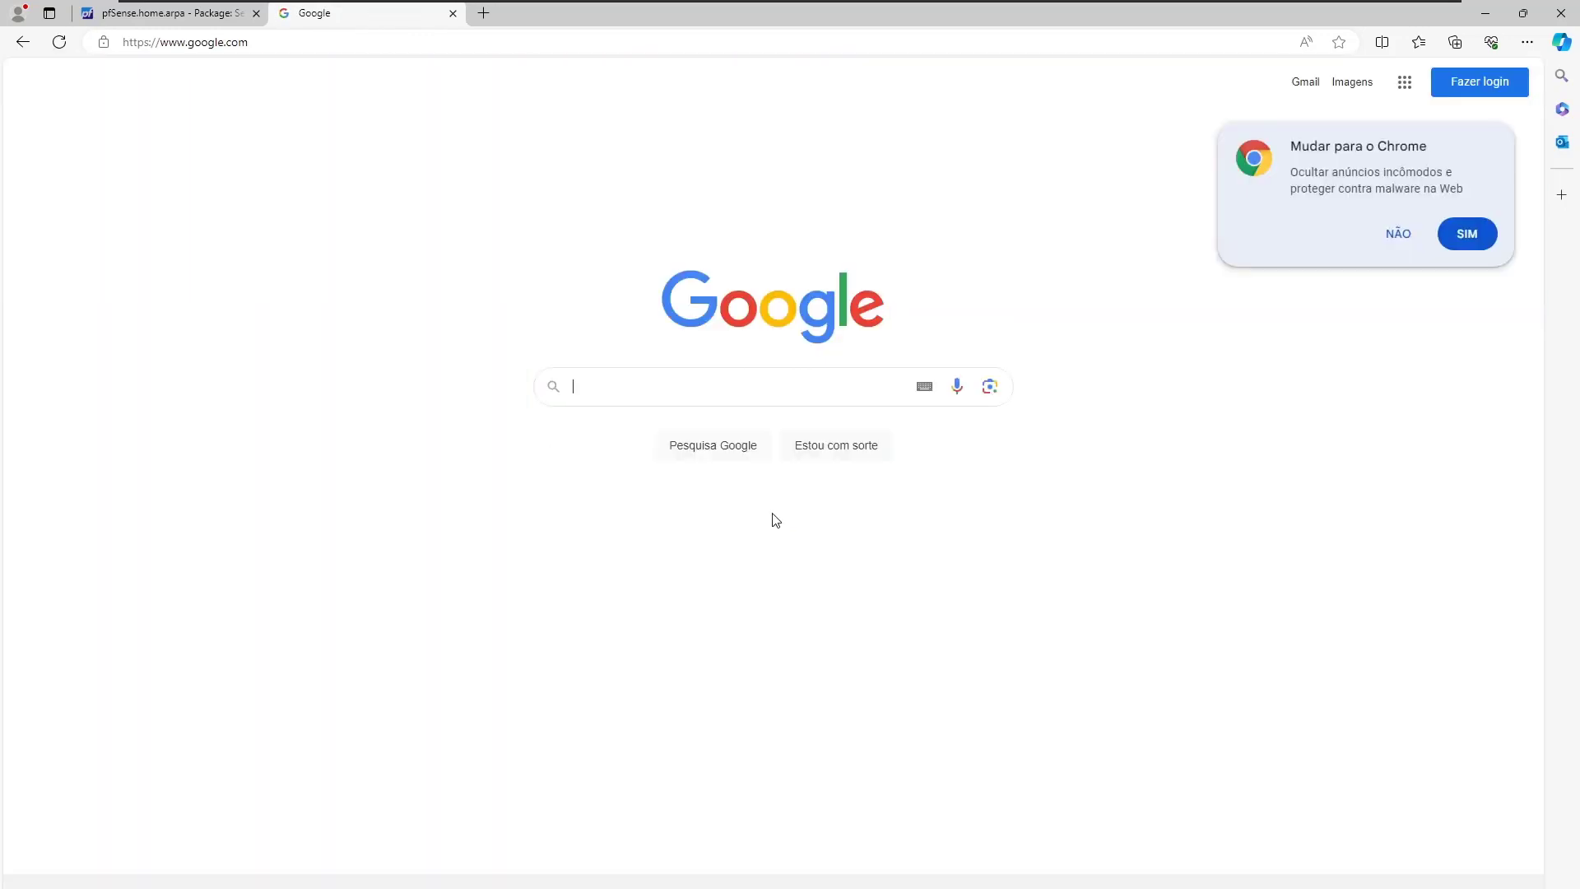
Review the User History log: 00:15:01 logoff, then 00:16:12 Local UserAuth login.
left_click(215, 14)
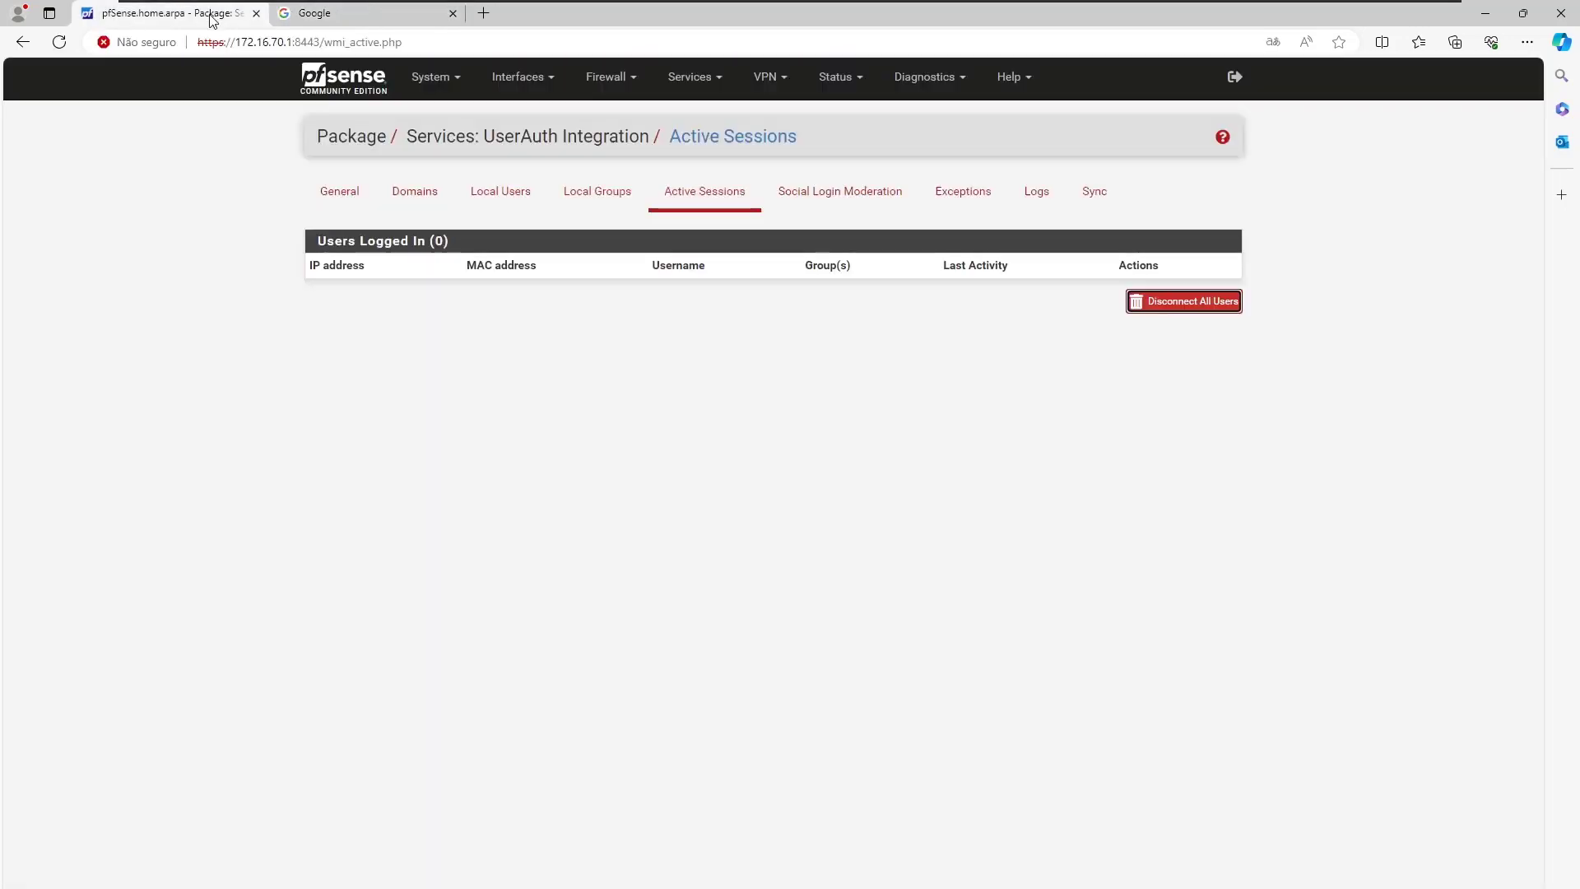
left_click(1033, 196)
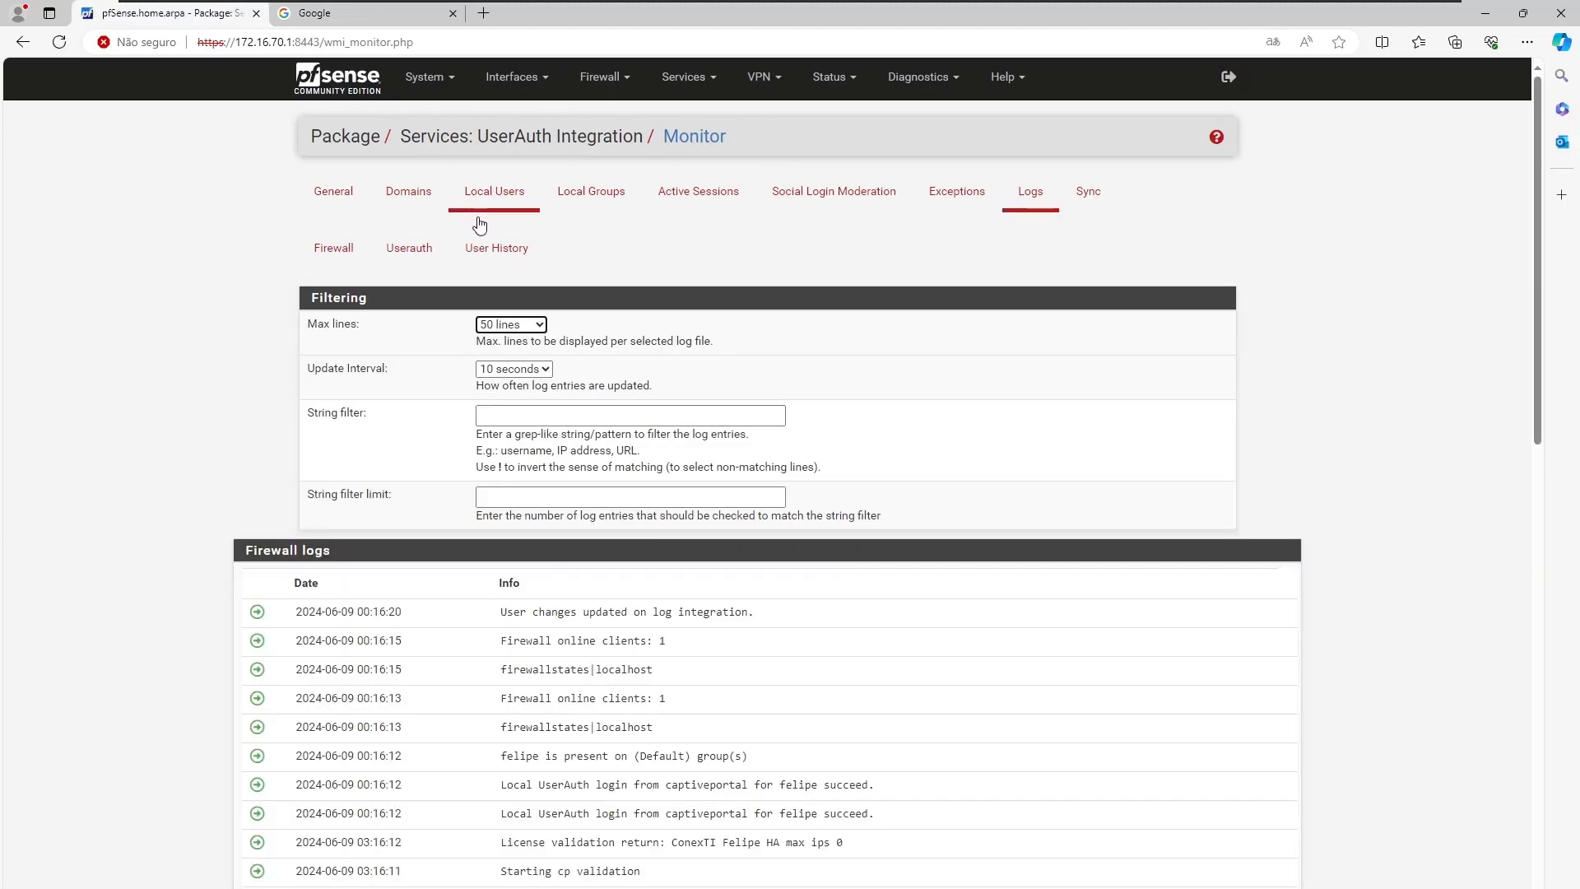
left_click(506, 254)
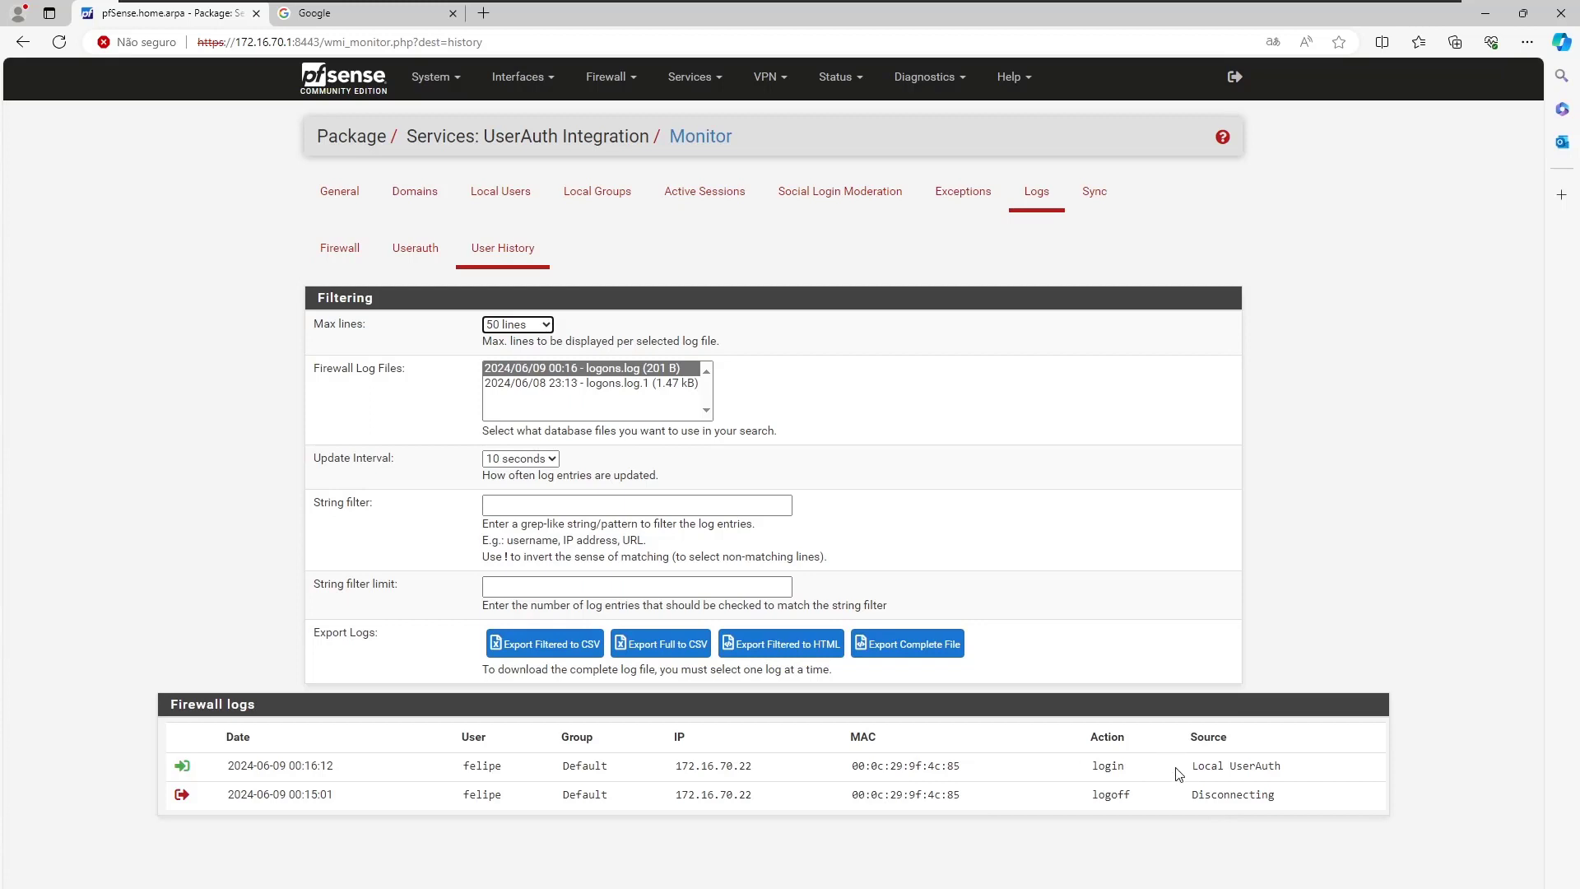
left_click_drag(1185, 772, 1290, 770)
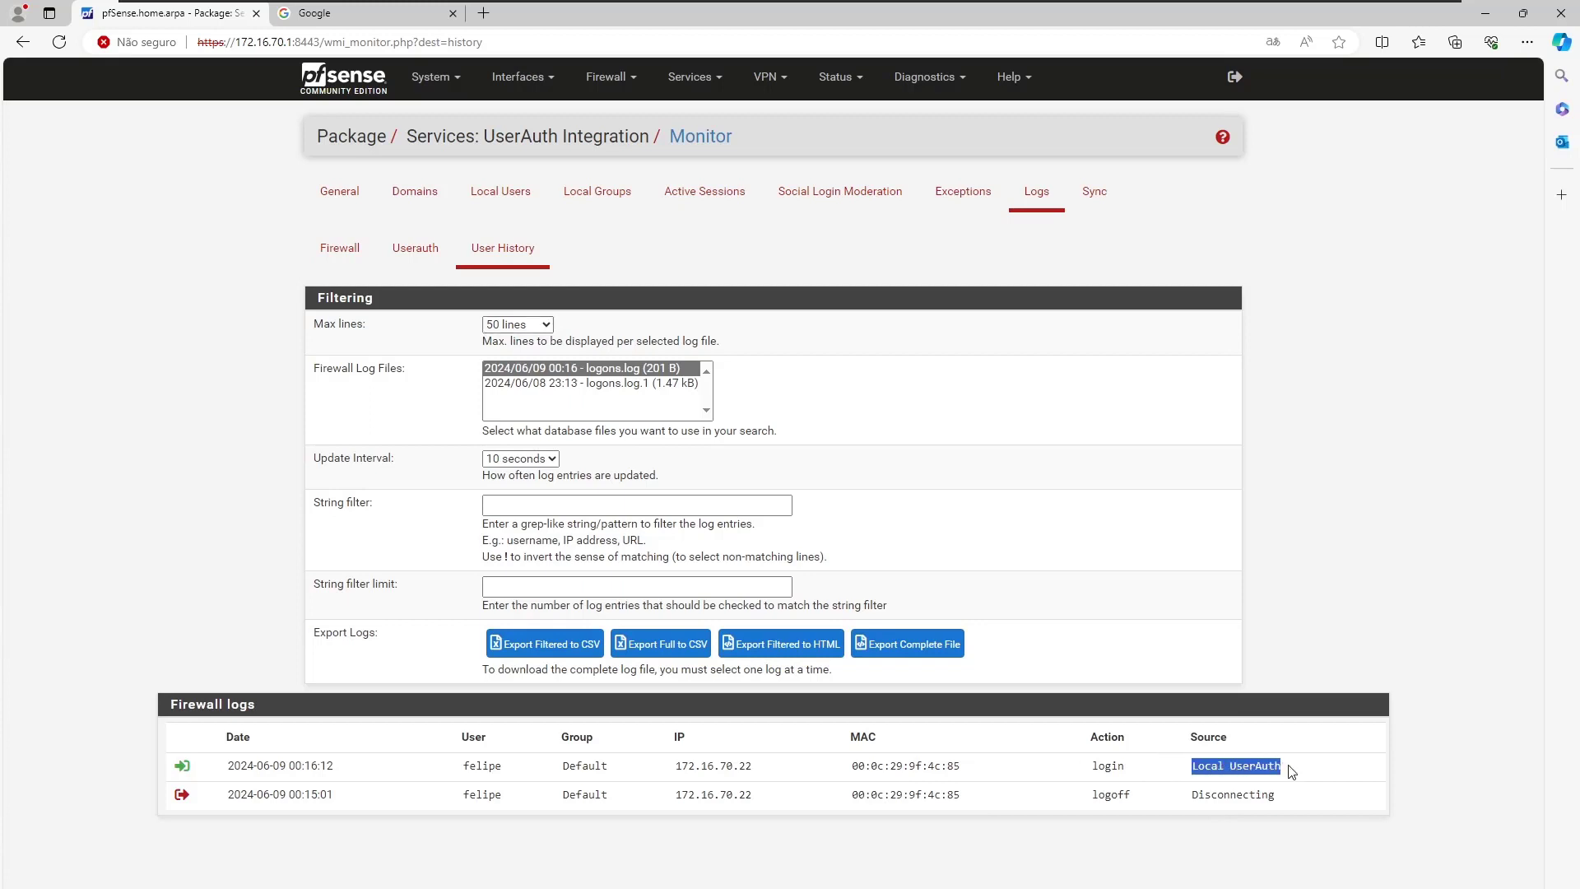
left_click(1103, 767)
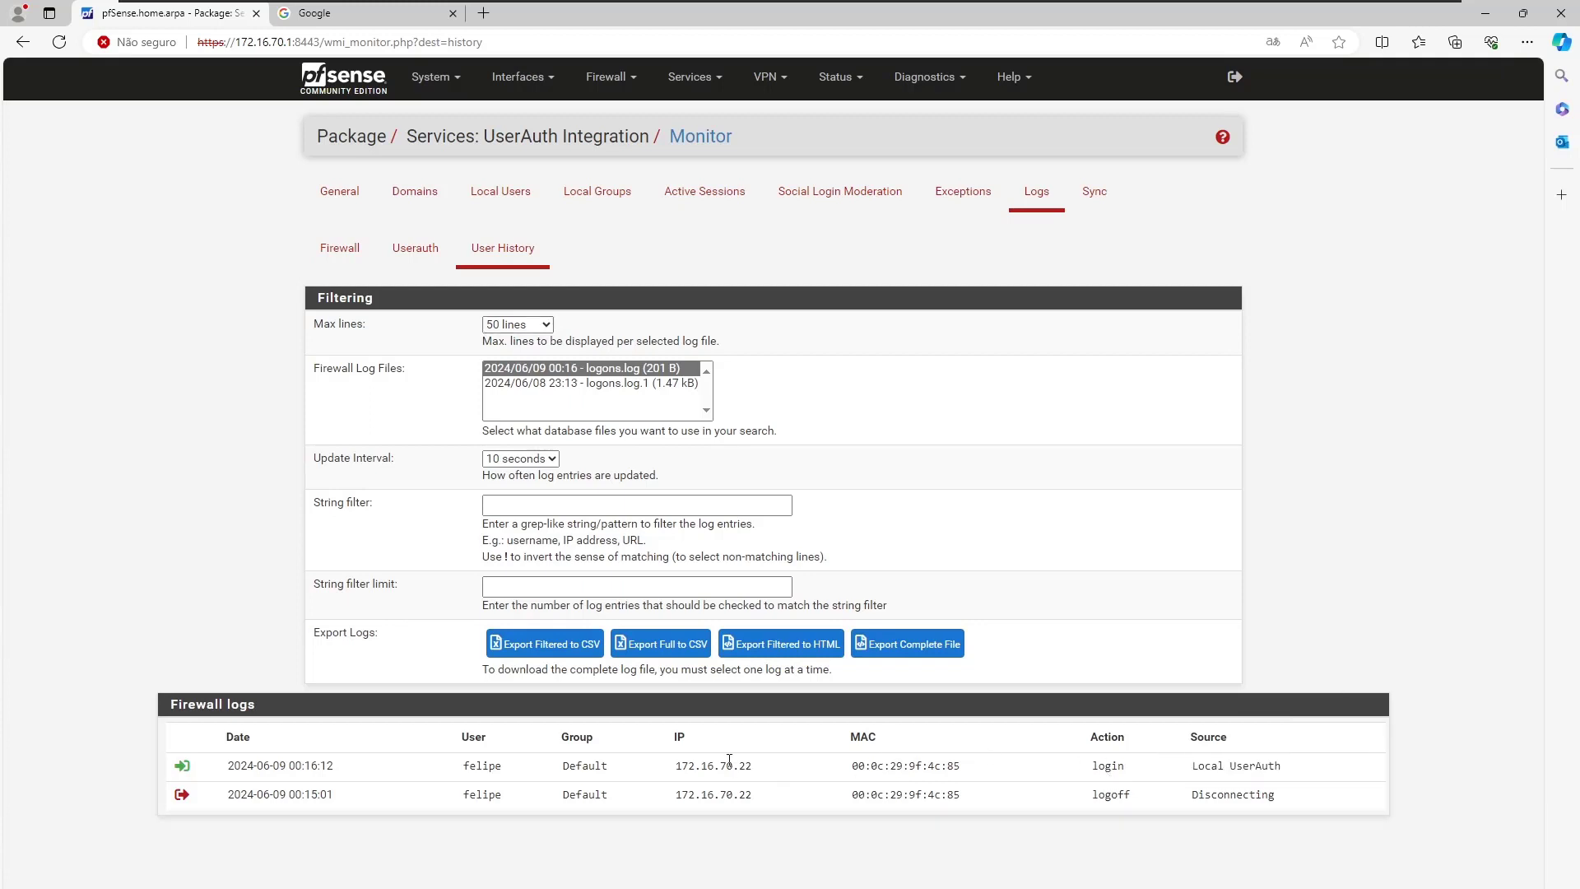